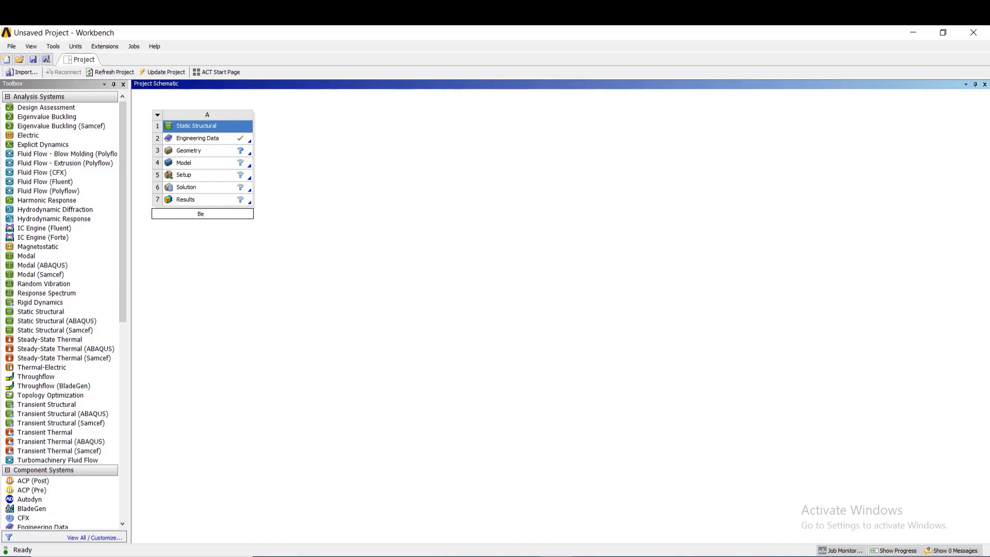
Name the Static Structural system "Beam Analysis".
{"action": "type", "text": "Analysis"}
{"action": "key", "text": "Return"}
{"action": "key", "text": "Return"}
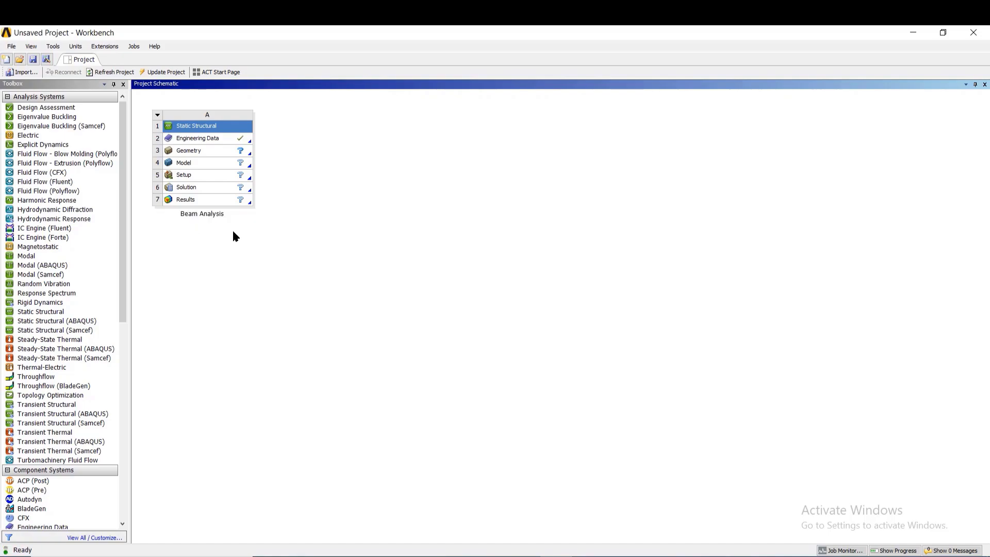
Open the system's Engineering Data and add a new material named Steel.
{"action": "double_click", "coordinate": [224, 139]}
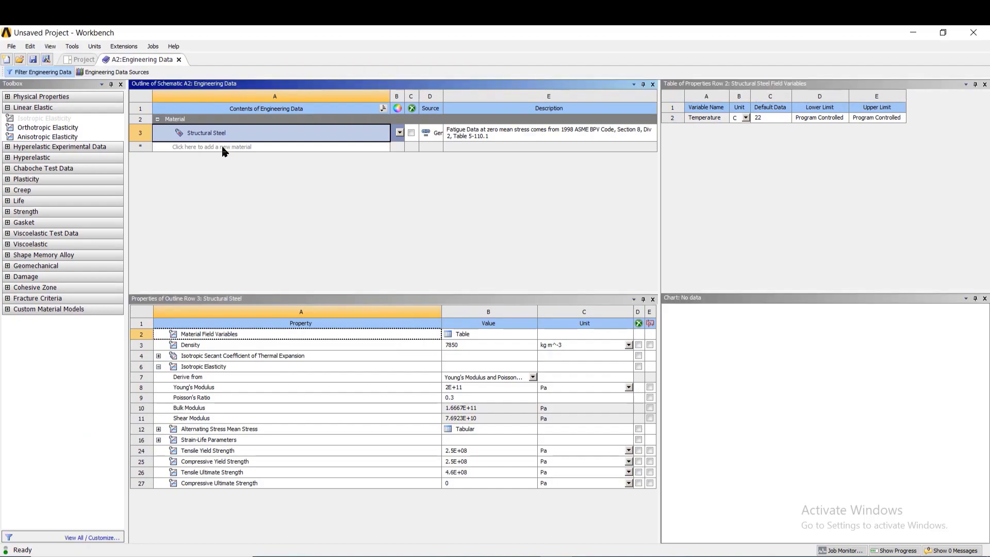
{"action": "left_click", "coordinate": [223, 148]}
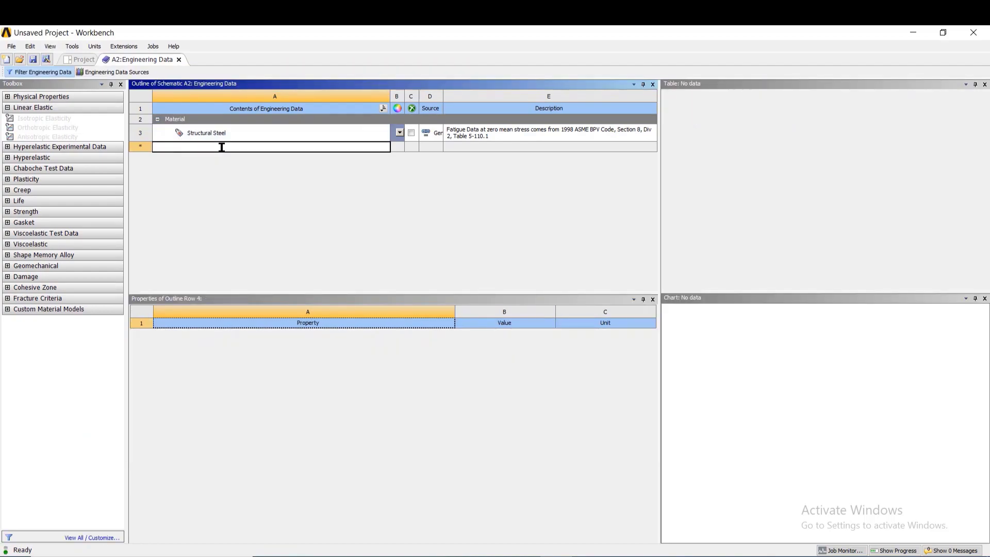
{"action": "type", "text": "Stee"}
{"action": "type", "text": "l"}
{"action": "key", "text": "Return"}
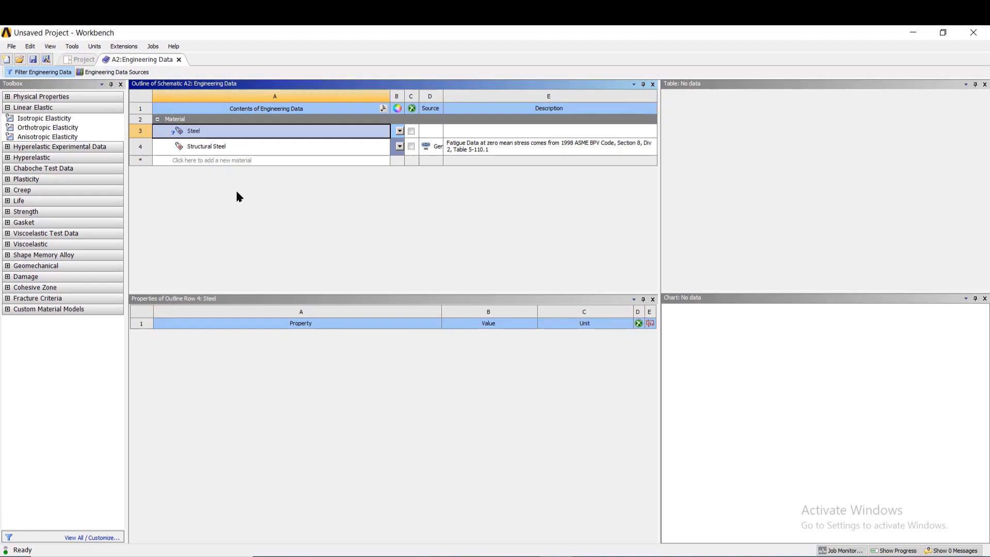
Add Isotropic Elasticity to the Steel material and set its Young's Modulus to 2e5 MPa.
{"action": "double_click", "coordinate": [58, 120]}
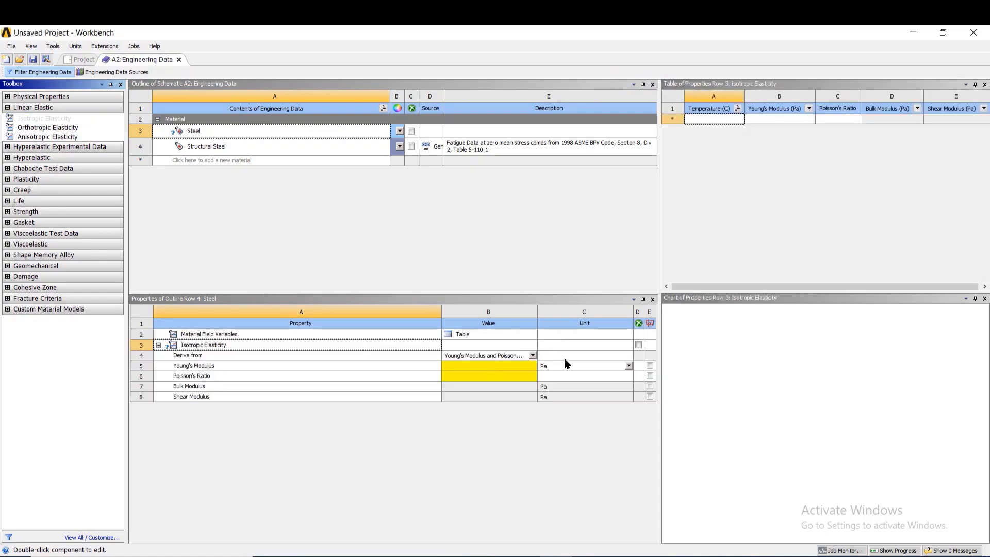
{"action": "left_click", "coordinate": [629, 366]}
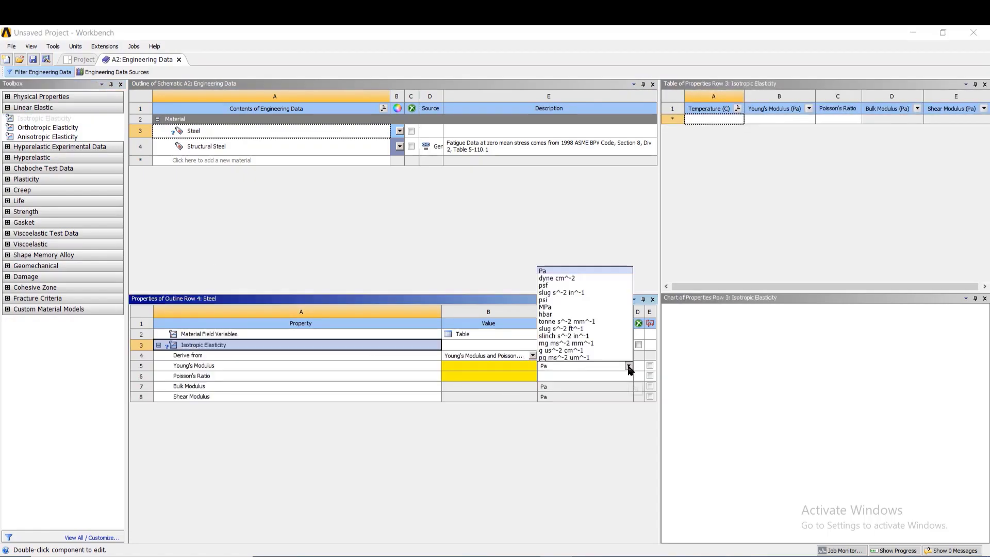
{"action": "left_click", "coordinate": [545, 307]}
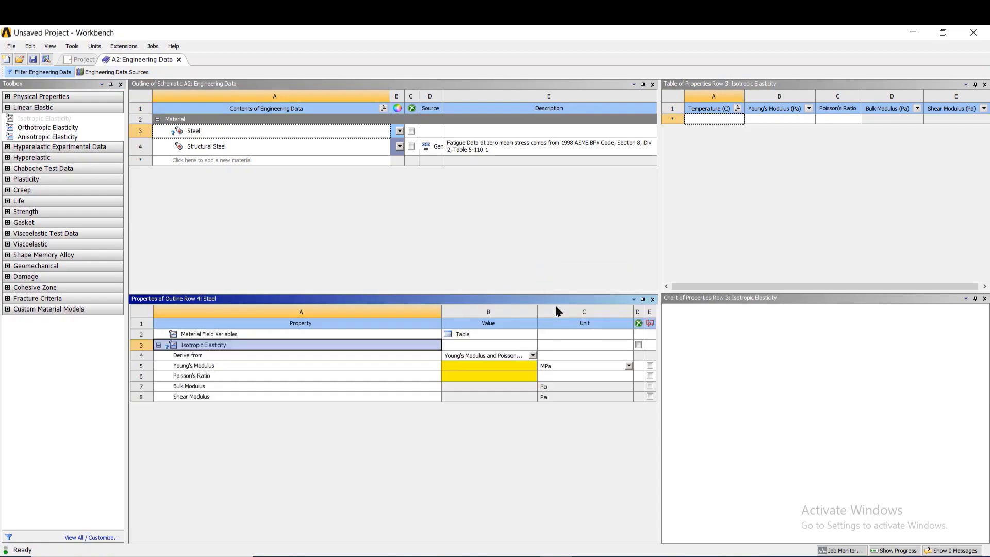
{"action": "left_click", "coordinate": [503, 367]}
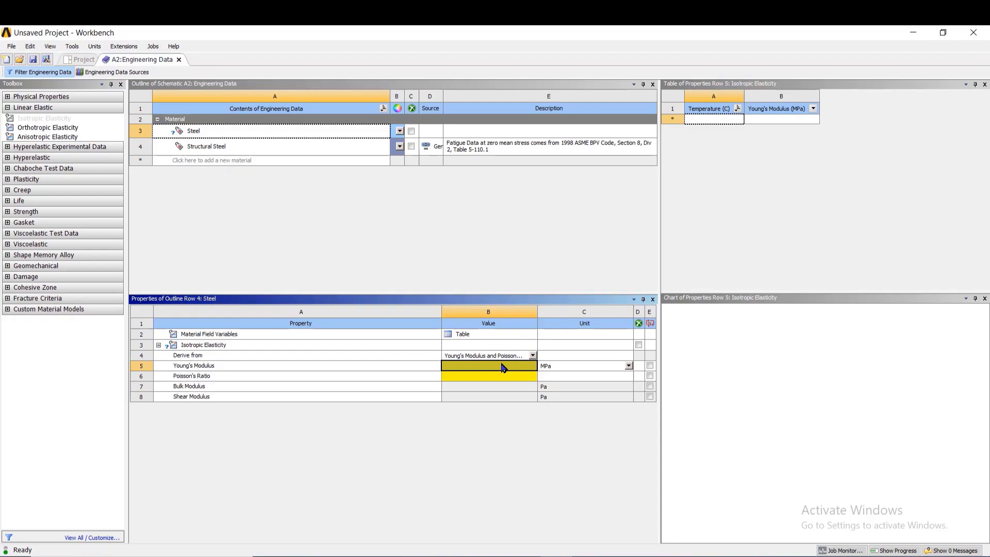
{"action": "type", "text": "2"}
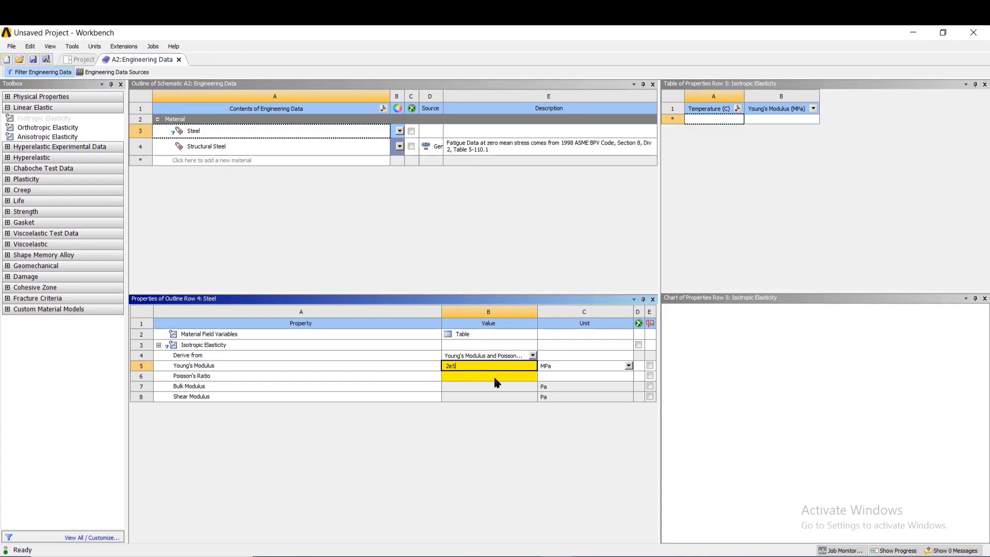
{"action": "type", "text": "e5"}
Enter the Poisson's Ratio of the Steel material and close Engineering Data.
{"action": "left_click", "coordinate": [496, 376]}
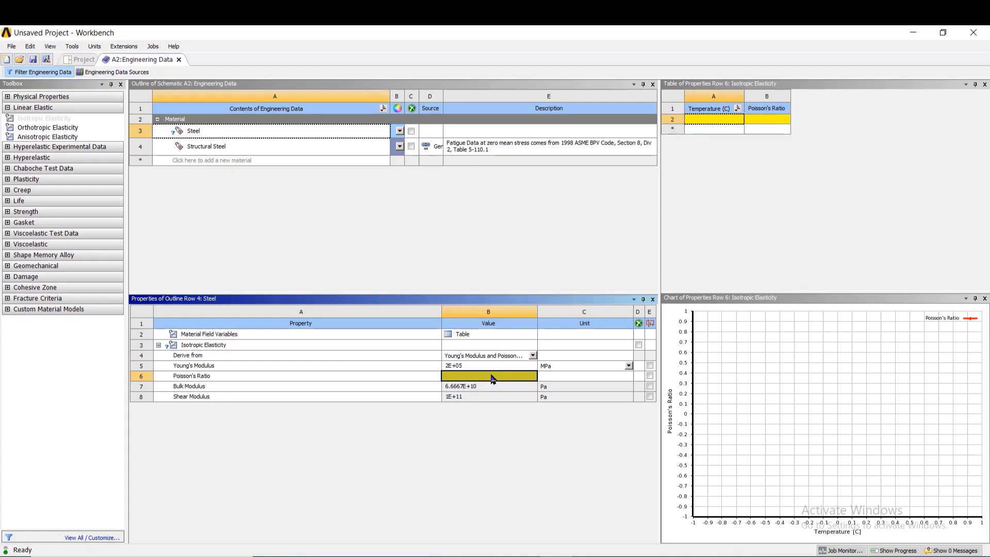
{"action": "type", "text": "0"}
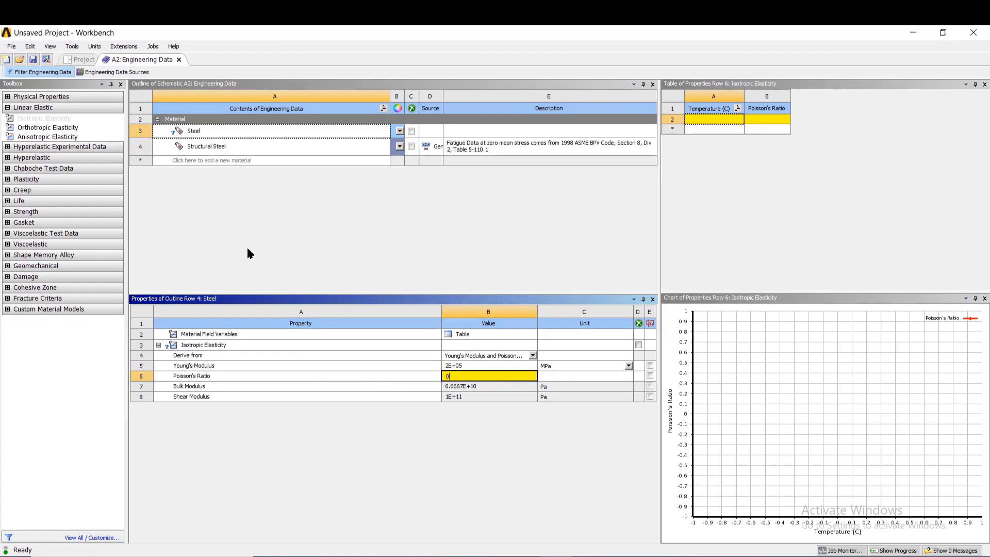
{"action": "left_click", "coordinate": [178, 60]}
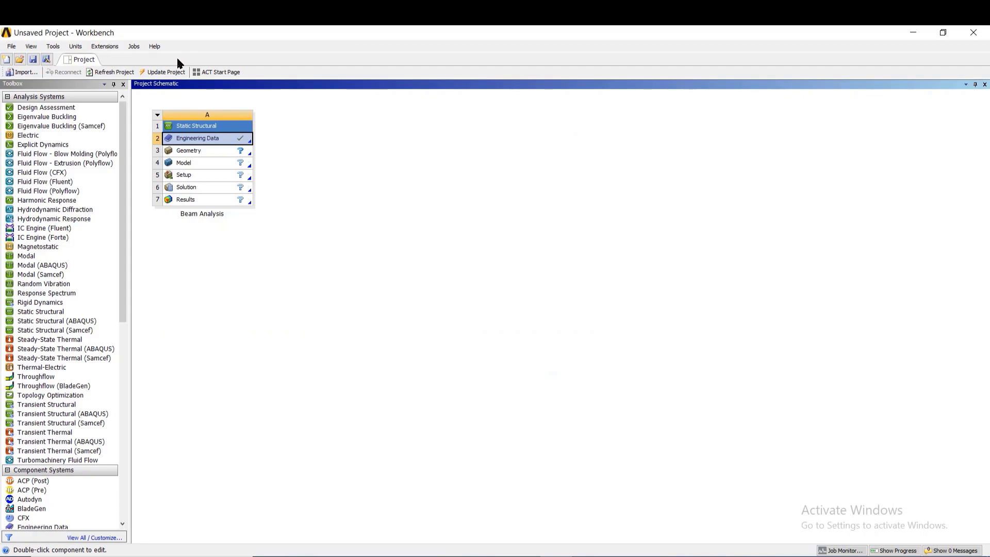
Start a new DesignModeler geometry for the Beam Analysis system.
{"action": "left_click", "coordinate": [200, 152]}
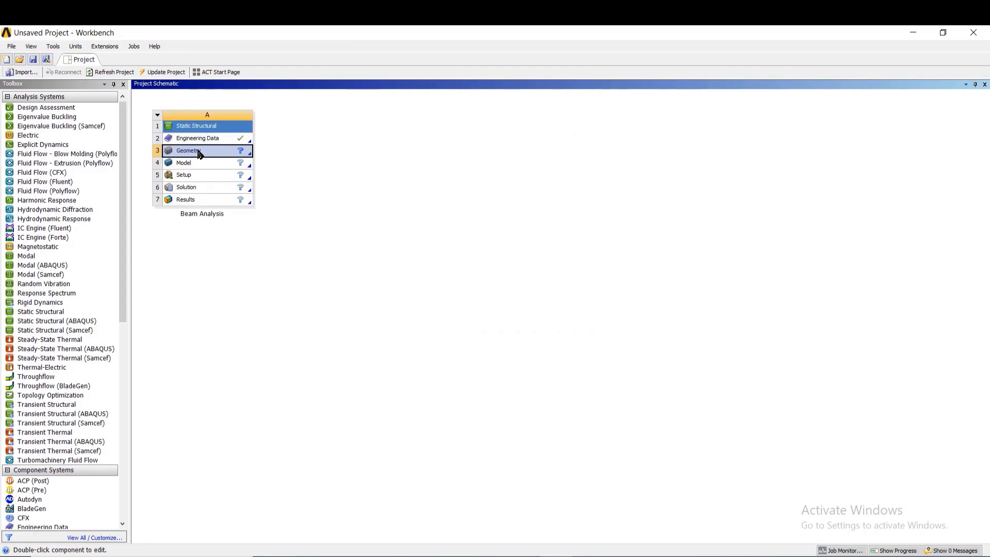
{"action": "right_click", "coordinate": [200, 153]}
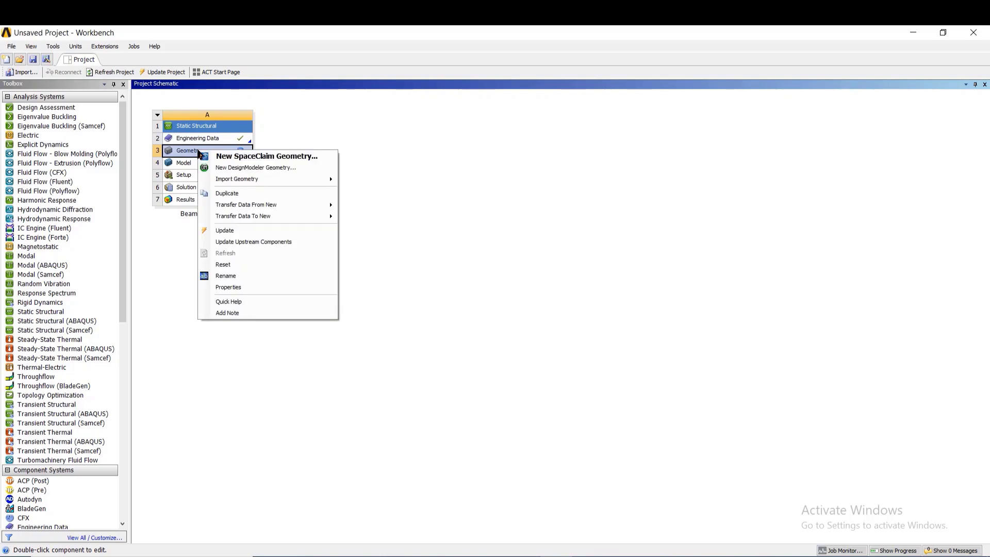
{"action": "left_click", "coordinate": [237, 171]}
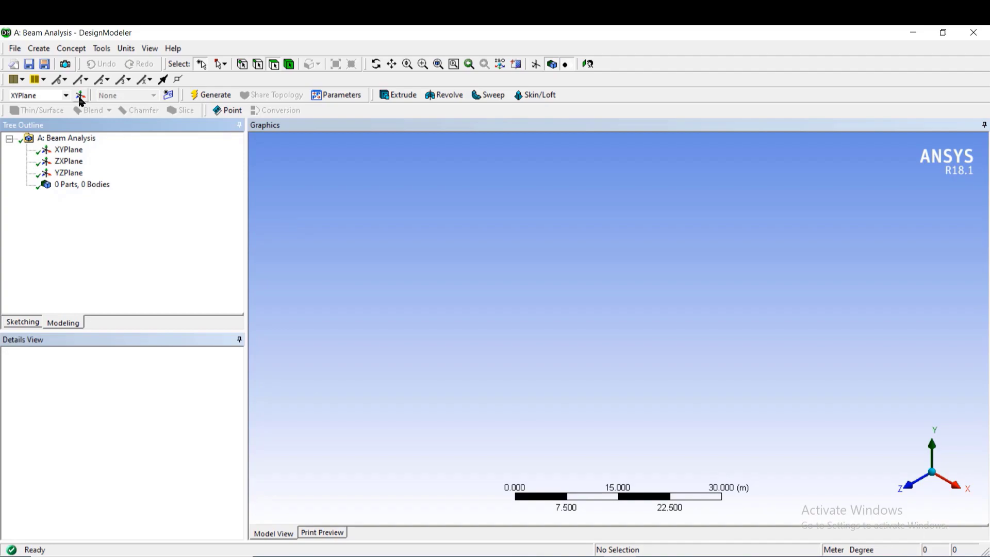
Generate a construction point at the origin, defined by Manual Input with all coordinates at 0 m.
{"action": "left_click", "coordinate": [45, 52]}
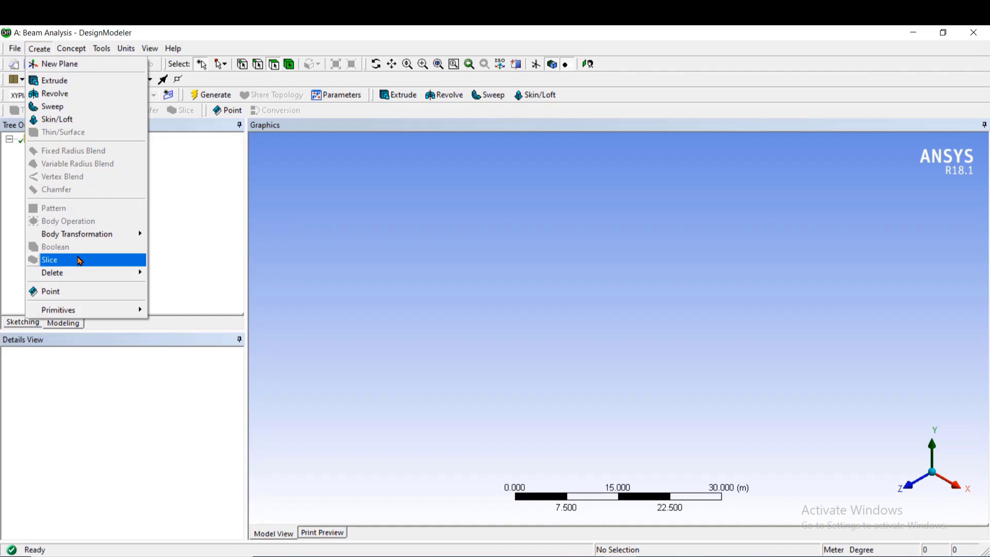
{"action": "left_click", "coordinate": [68, 293]}
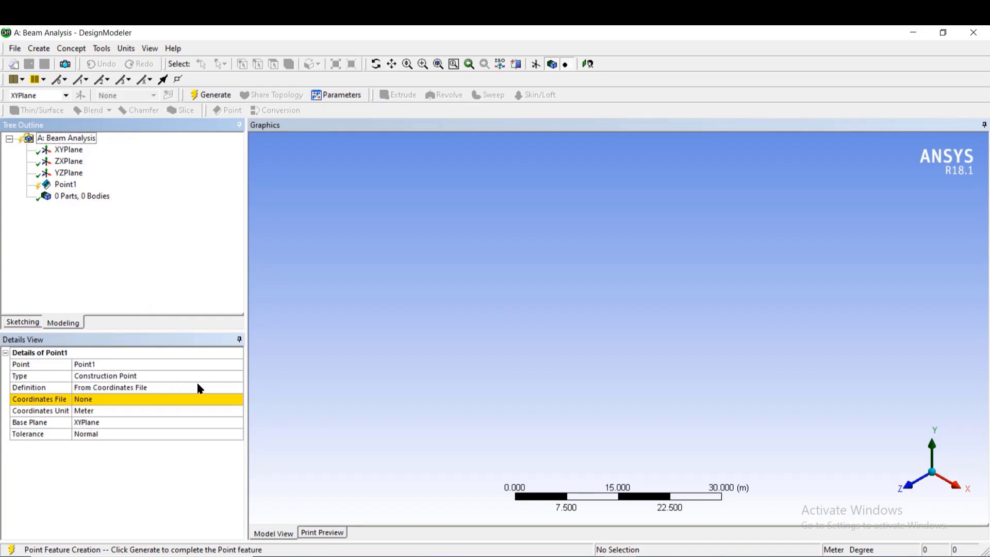
{"action": "left_click", "coordinate": [237, 390]}
{"action": "left_click", "coordinate": [237, 389]}
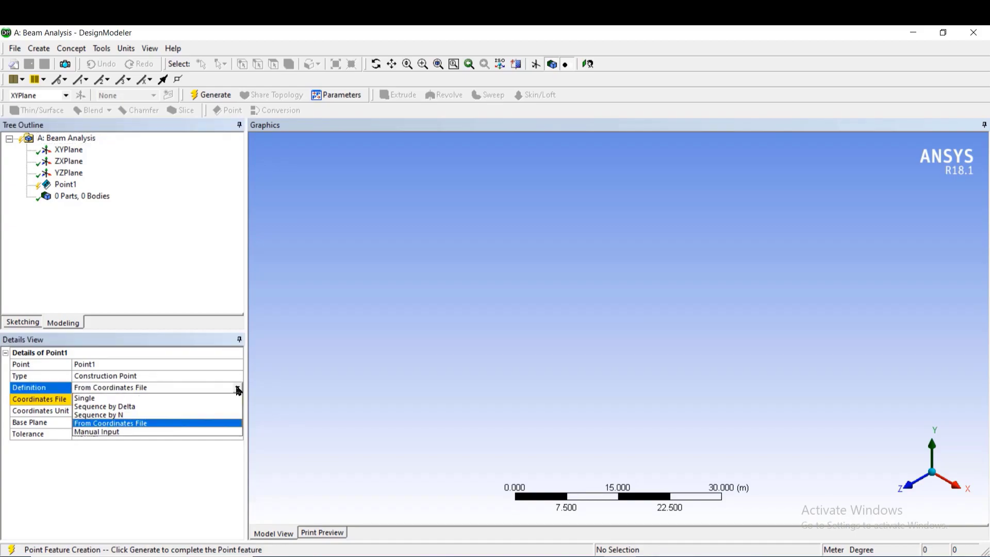
{"action": "left_click", "coordinate": [127, 433]}
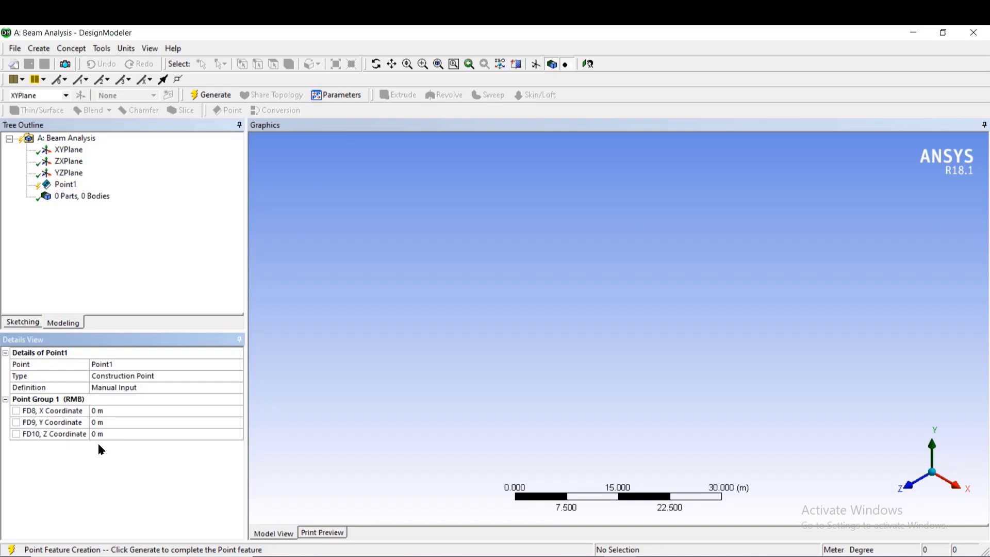
{"action": "left_click", "coordinate": [216, 95]}
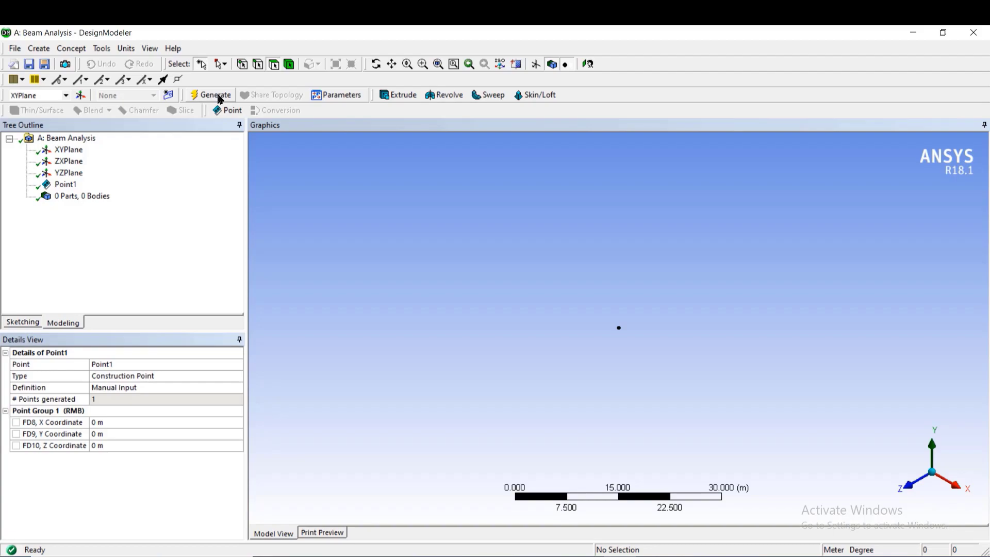
Generate a second construction point by Manual Input with its X coordinate set to 5 m.
{"action": "left_click", "coordinate": [45, 52]}
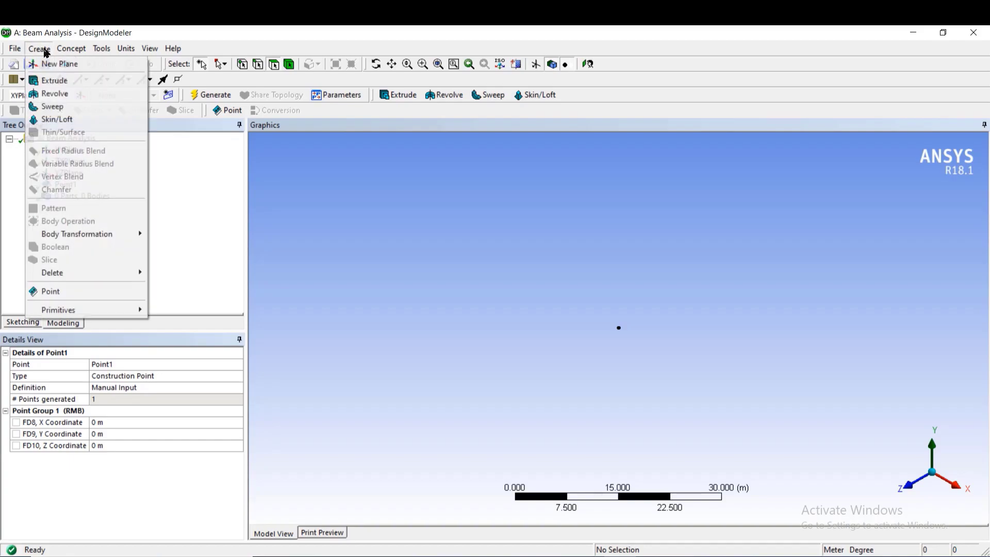
{"action": "left_click", "coordinate": [59, 291]}
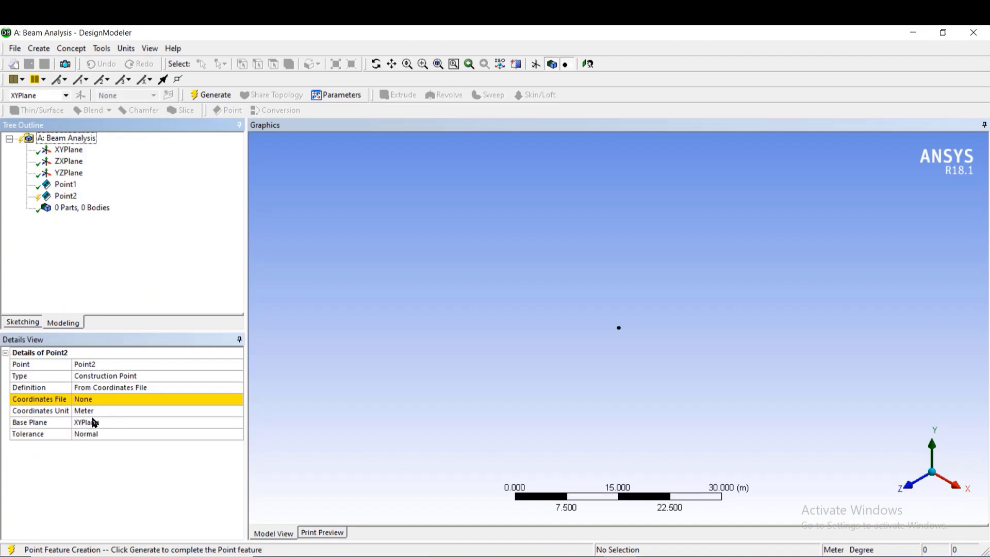
{"action": "left_click", "coordinate": [235, 387]}
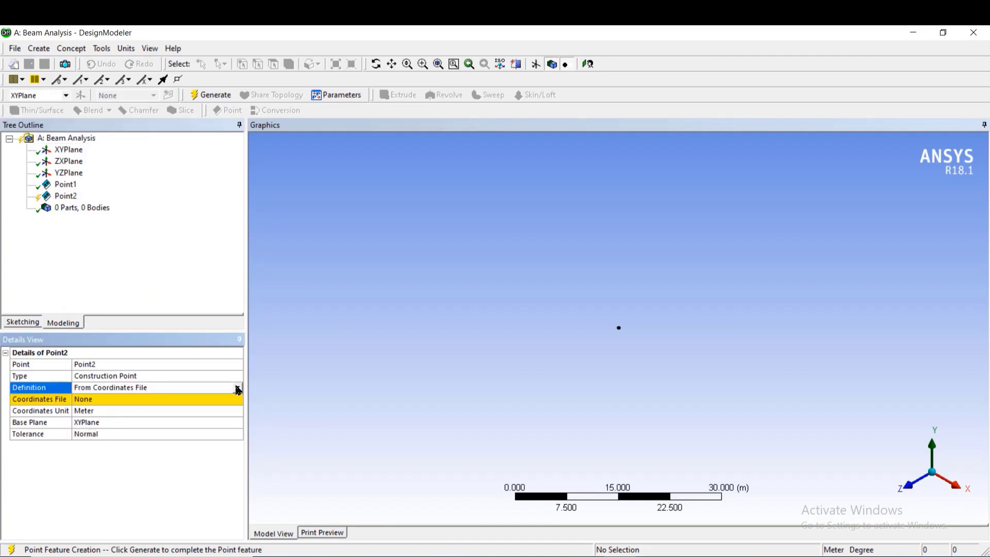
{"action": "left_click", "coordinate": [236, 387]}
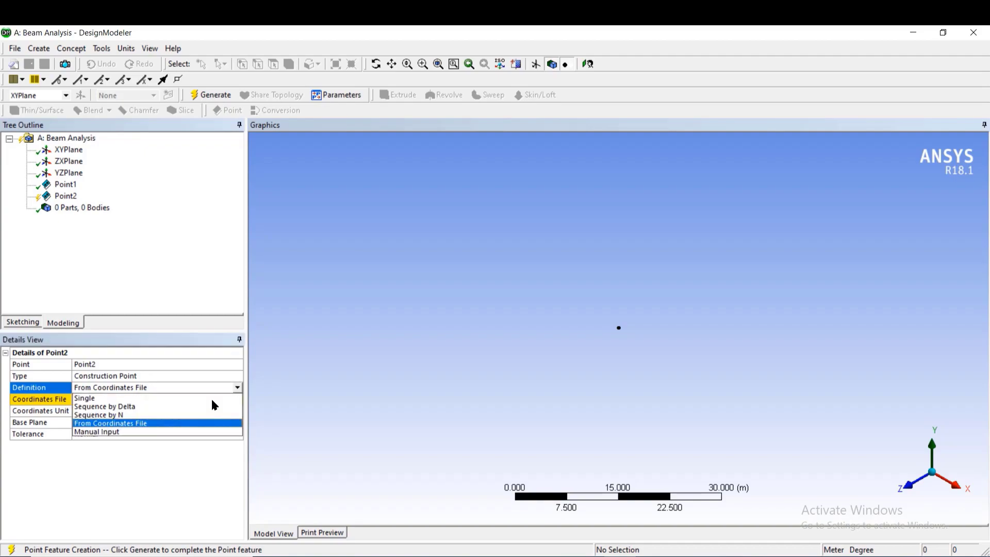
{"action": "left_click", "coordinate": [120, 431]}
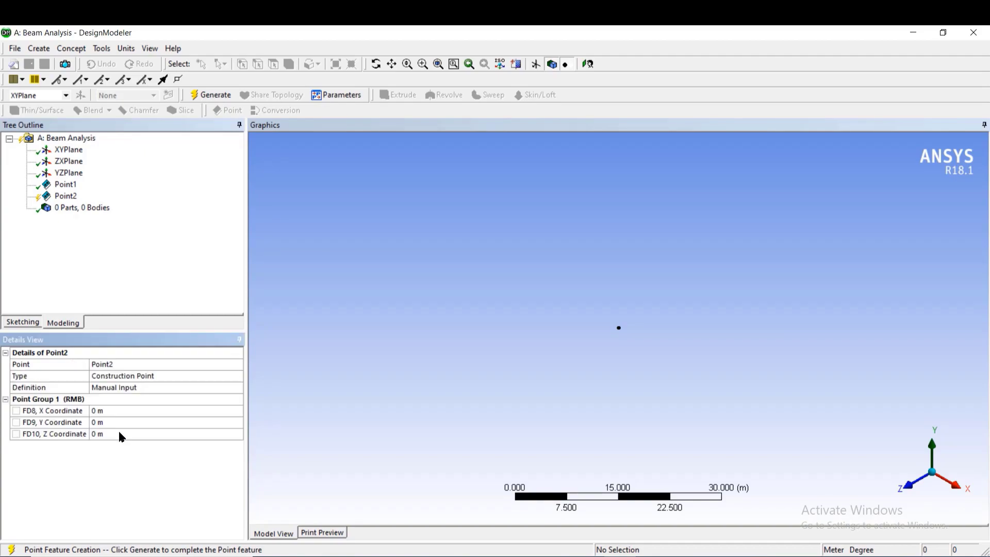
{"action": "left_click", "coordinate": [98, 411]}
{"action": "type", "text": "5"}
{"action": "key", "text": "Return"}
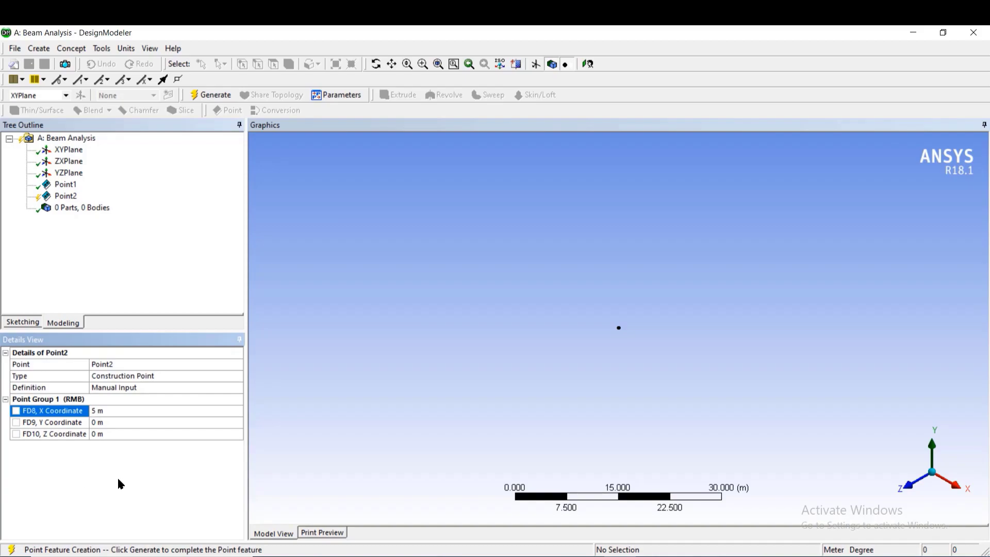
{"action": "left_click", "coordinate": [213, 96]}
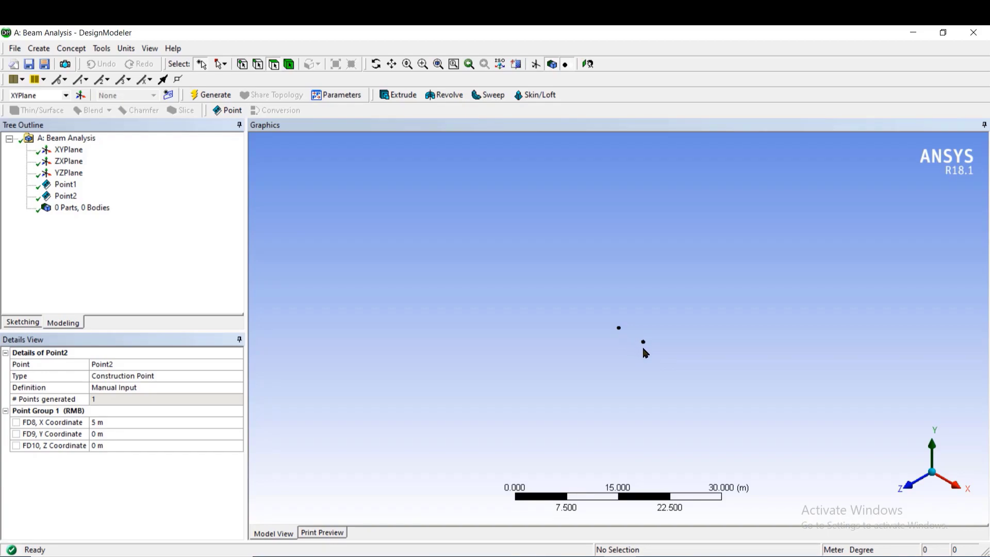
Generate a line body from points, joining the origin point to the point at X 5 m with Add Material.
{"action": "left_click", "coordinate": [72, 50]}
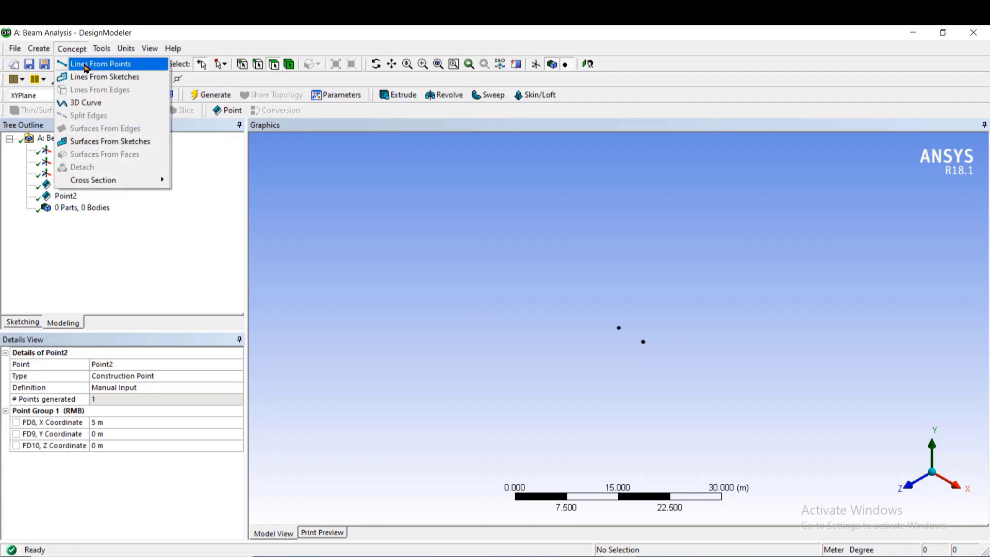
{"action": "left_click", "coordinate": [86, 65]}
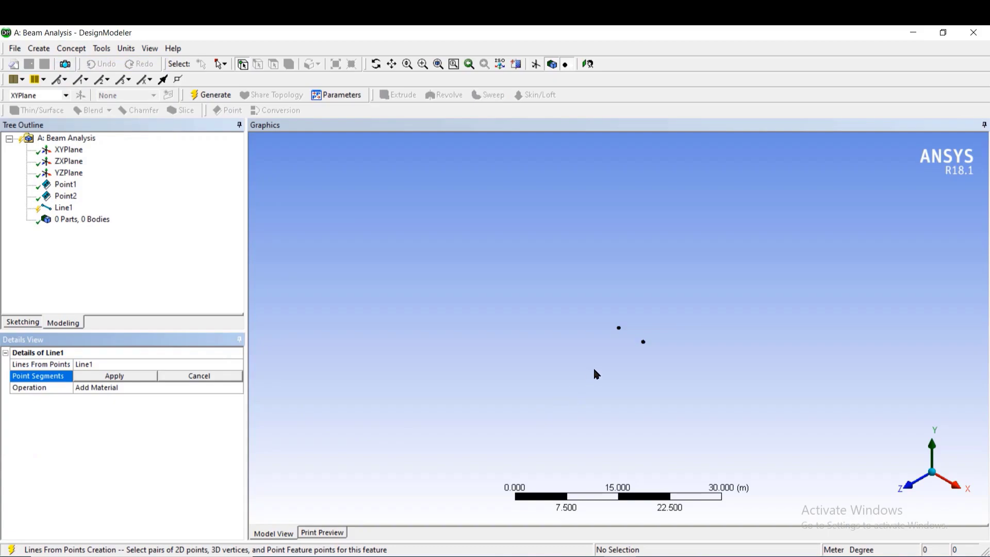
{"action": "left_click", "coordinate": [619, 329]}
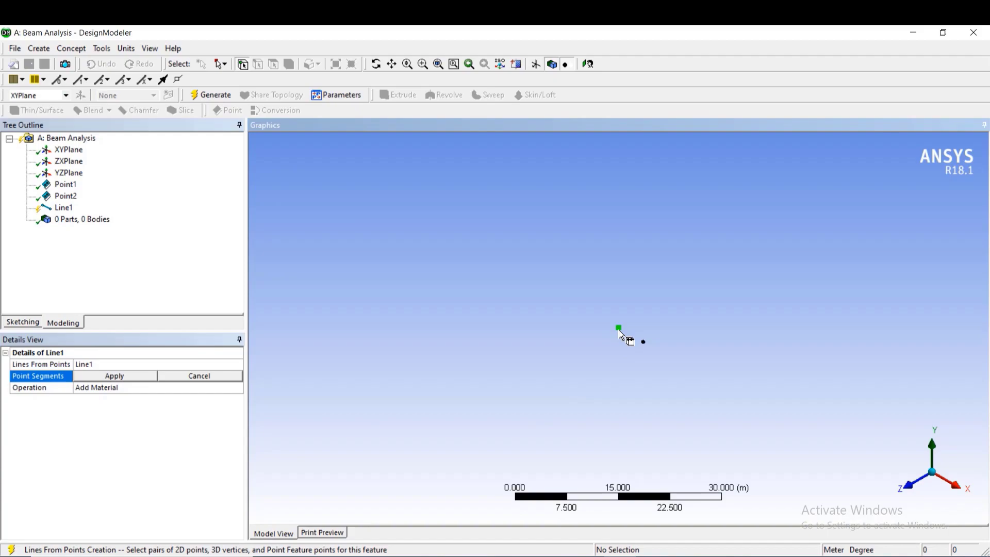
{"action": "left_click", "coordinate": [644, 341]}
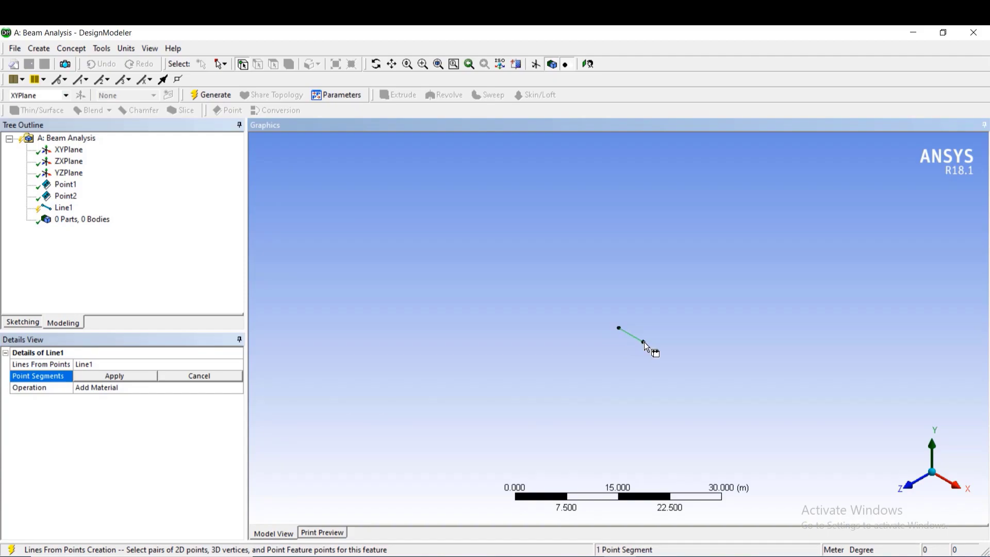
{"action": "left_click", "coordinate": [143, 376]}
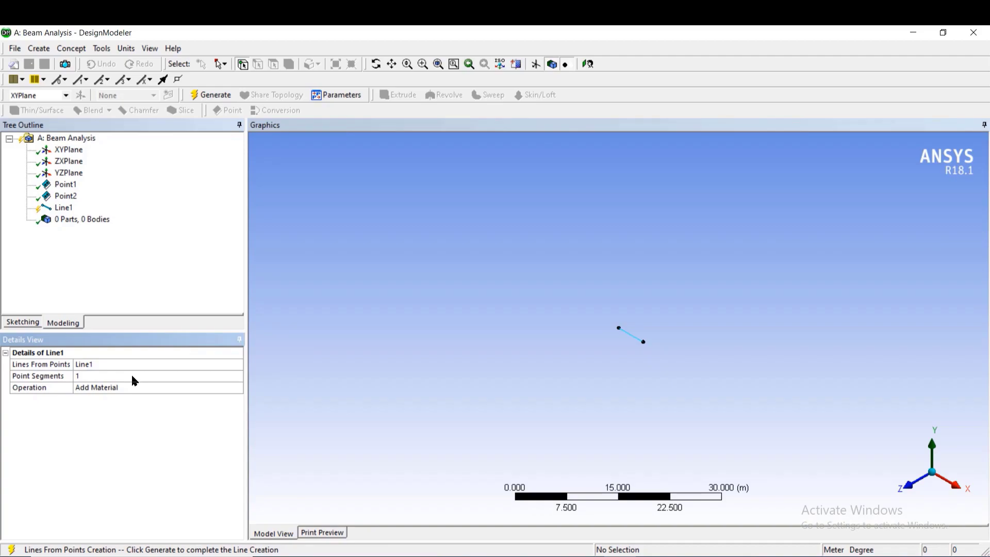
{"action": "left_click", "coordinate": [215, 95]}
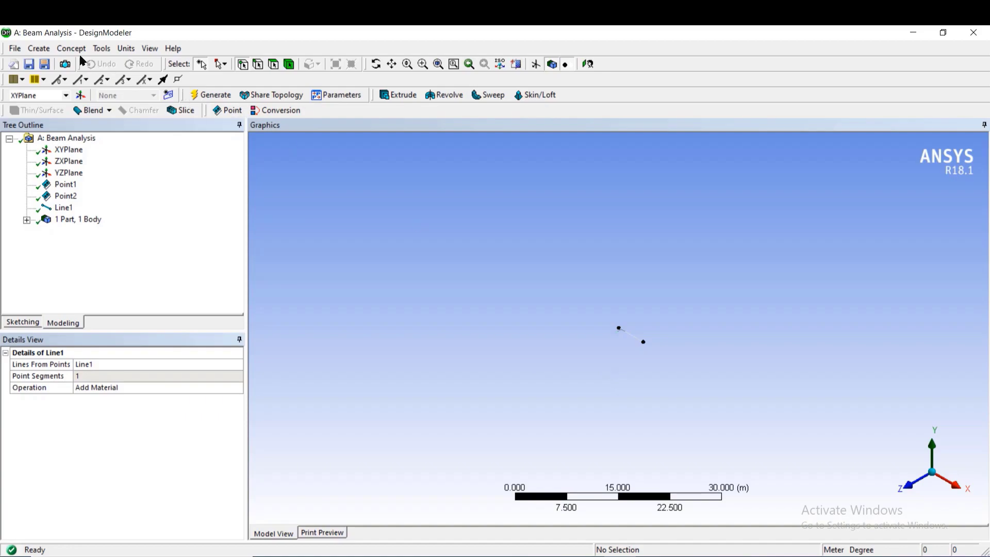
Create a rectangular cross section with B and H both set to 0.25 m.
{"action": "mouse_move", "coordinate": [119, 180]}
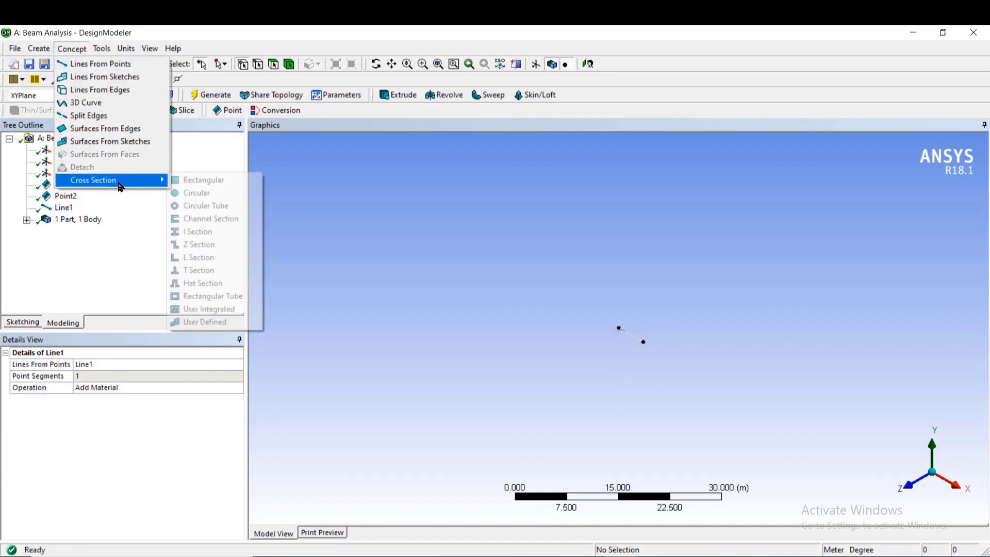
{"action": "left_click", "coordinate": [205, 186]}
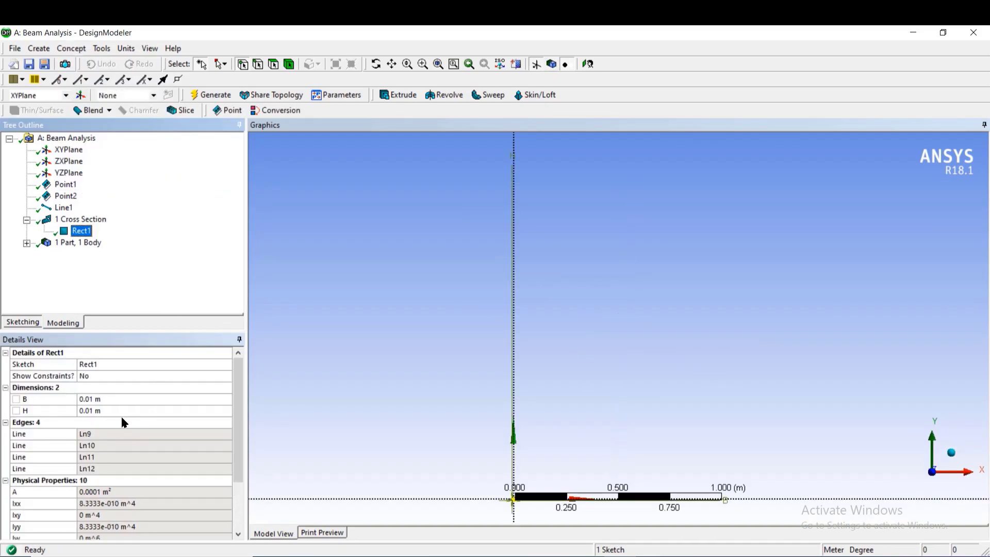
{"action": "left_click", "coordinate": [91, 400]}
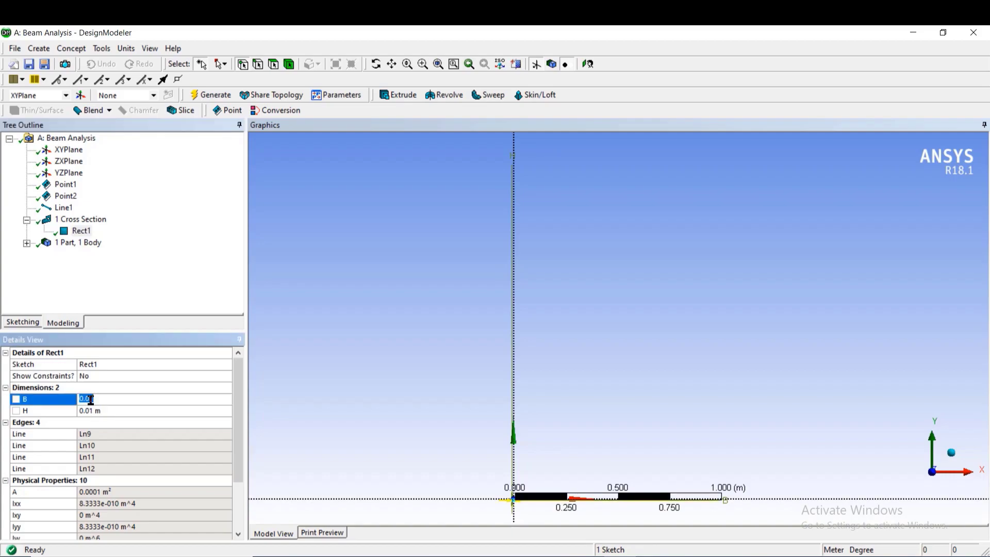
{"action": "type", "text": "0.25"}
{"action": "left_click", "coordinate": [99, 411]}
{"action": "type", "text": "0.25"}
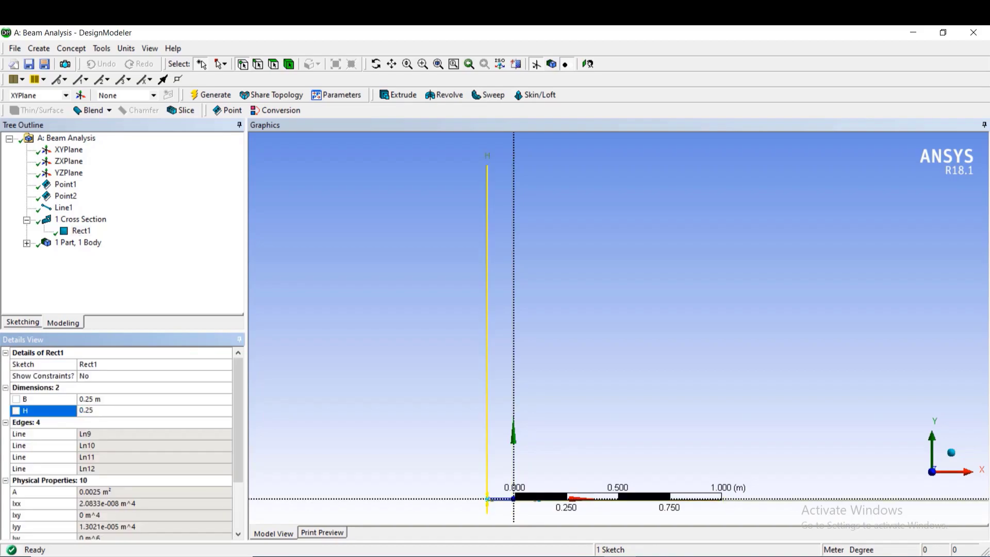
{"action": "key", "text": "Return"}
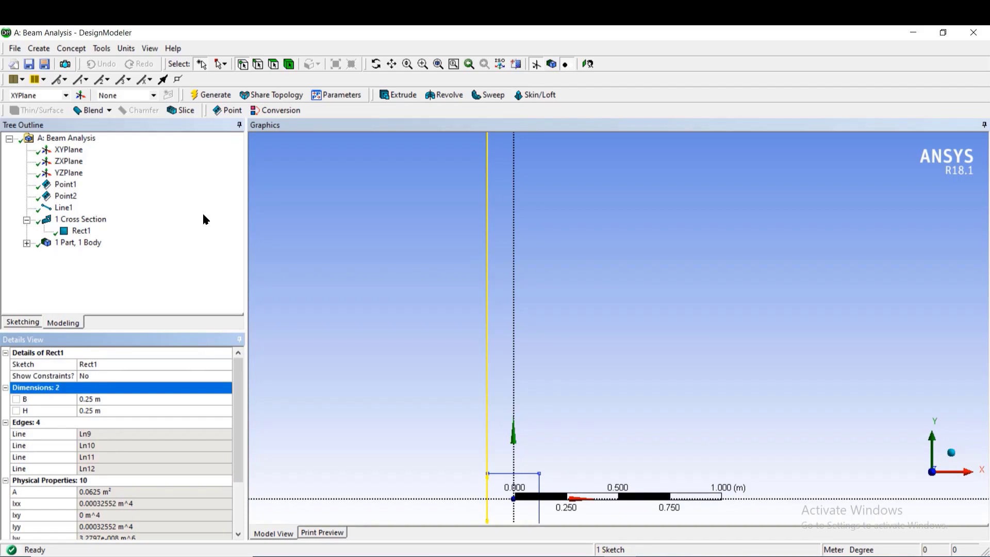
Assign the Rect1 cross section to the line body and generate the geometry.
{"action": "left_click", "coordinate": [26, 243]}
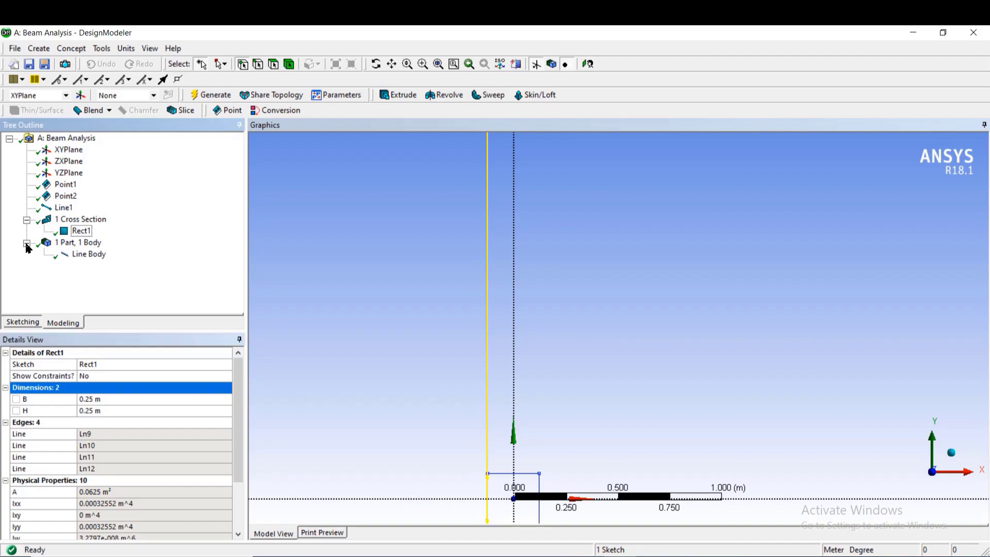
{"action": "left_click", "coordinate": [88, 254]}
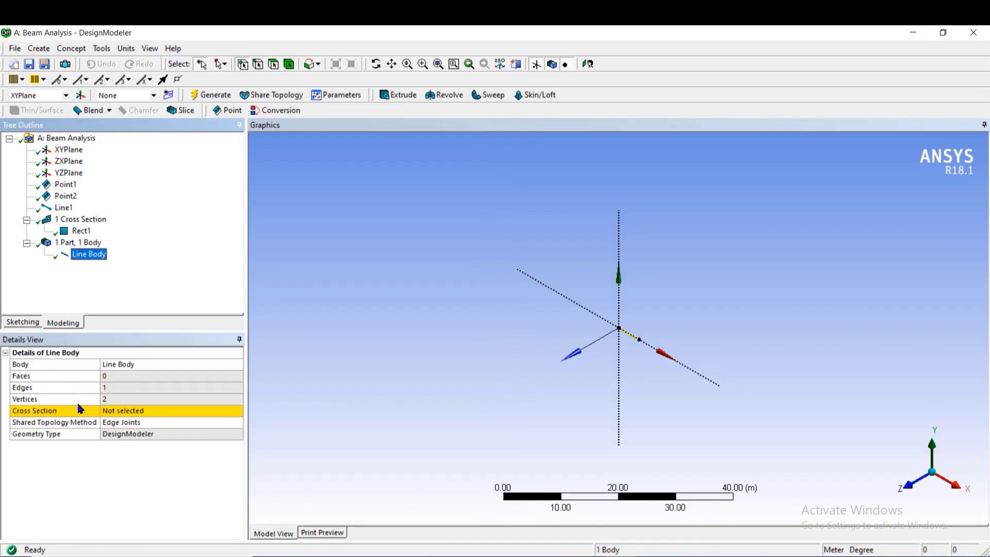
{"action": "left_click", "coordinate": [238, 413]}
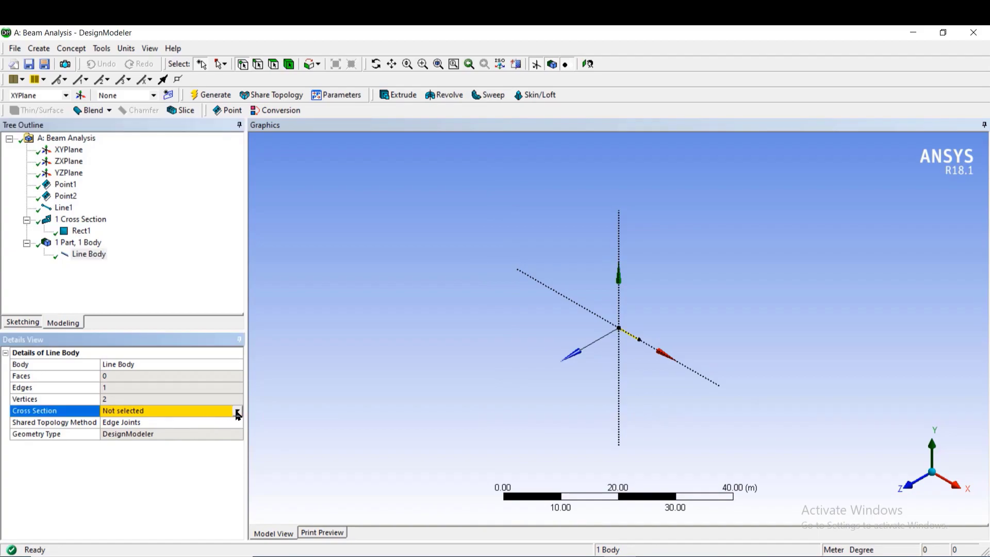
{"action": "left_click", "coordinate": [237, 413]}
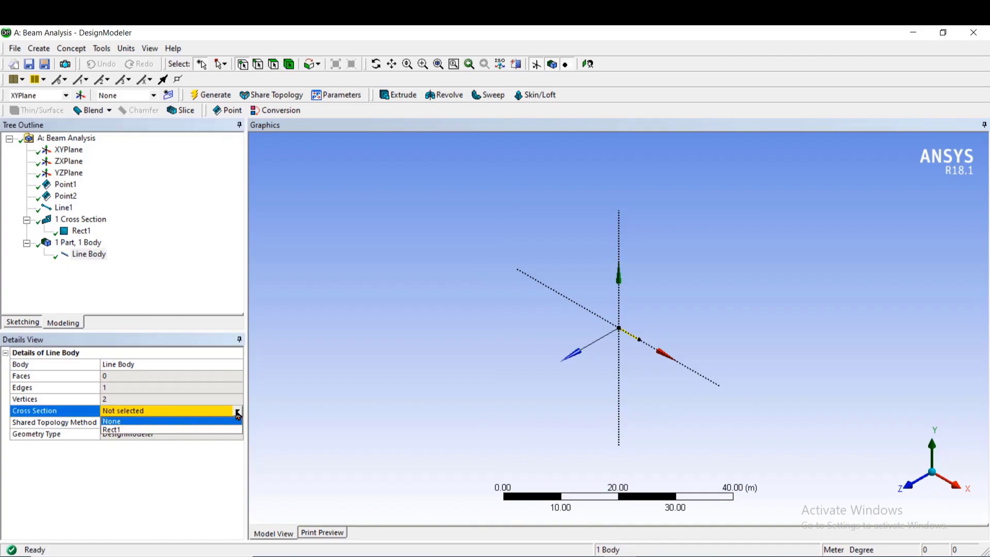
{"action": "left_click", "coordinate": [171, 430]}
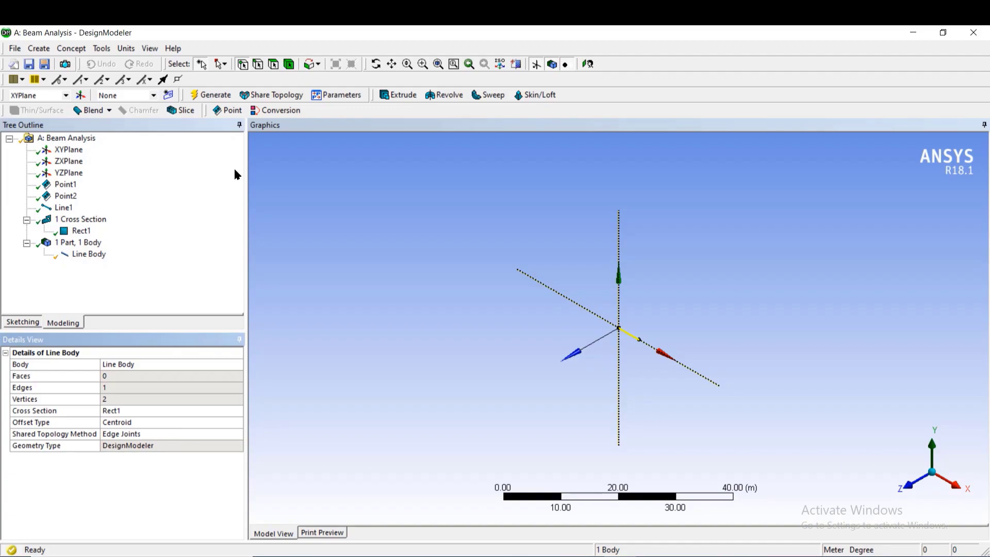
{"action": "left_click", "coordinate": [219, 99]}
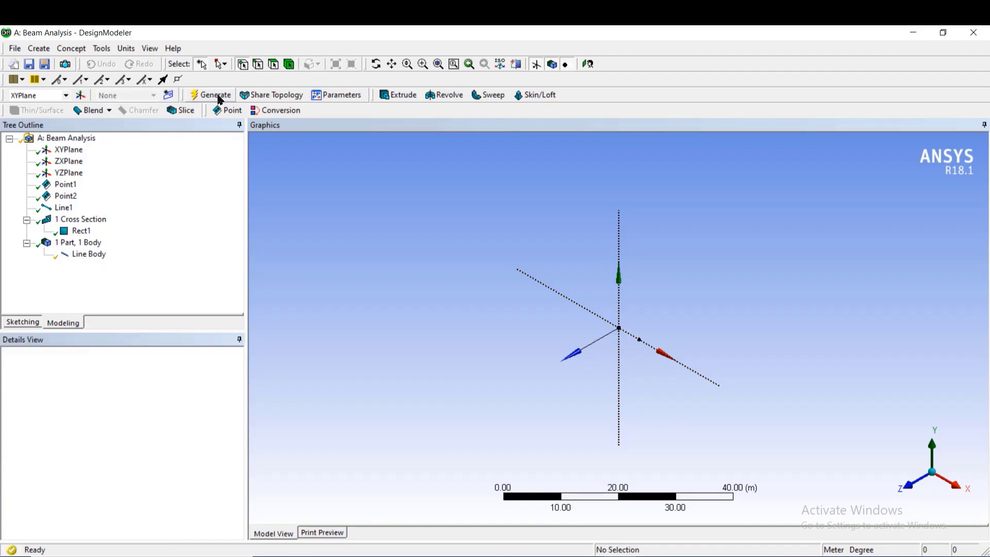
Display the beam with Cross Section Solids and take a closer look at it near the origin.
{"action": "left_click", "coordinate": [150, 49]}
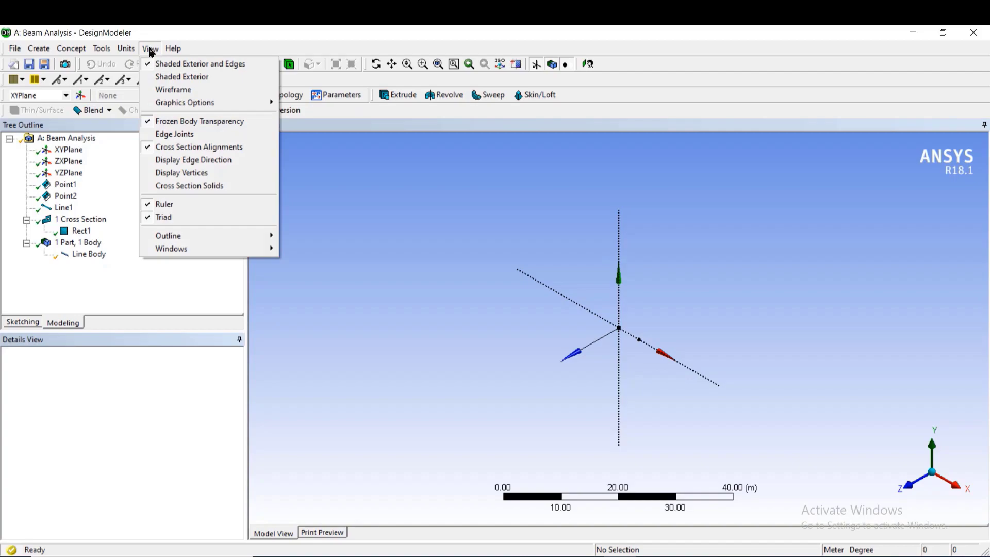
{"action": "left_click", "coordinate": [197, 187]}
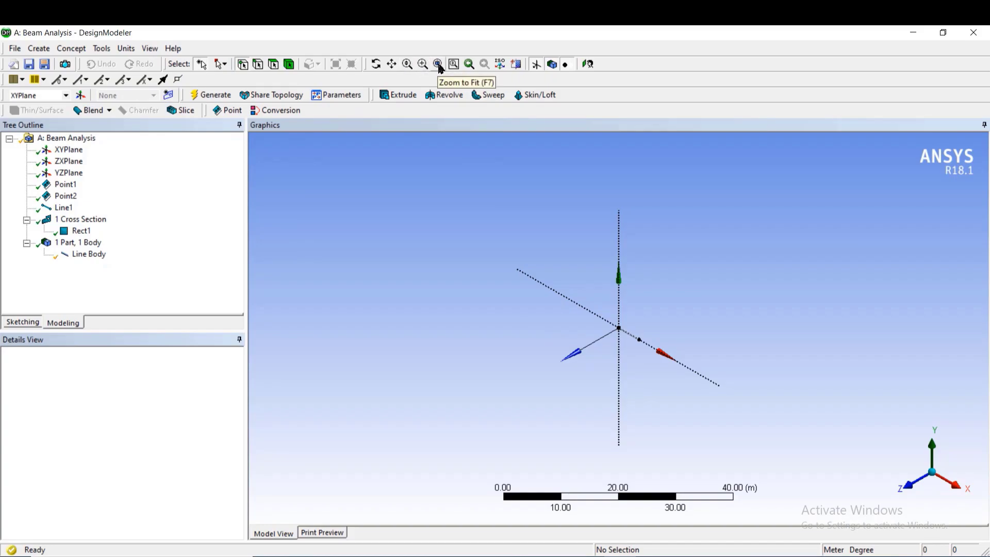
{"action": "left_click", "coordinate": [423, 64]}
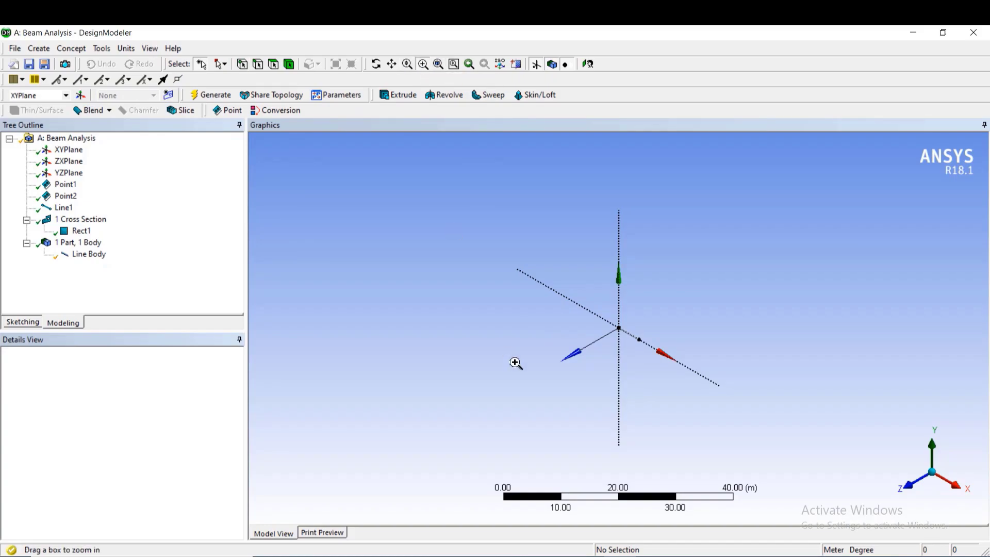
{"action": "left_click_drag", "start_coordinate": [594, 350], "coordinate": [709, 292]}
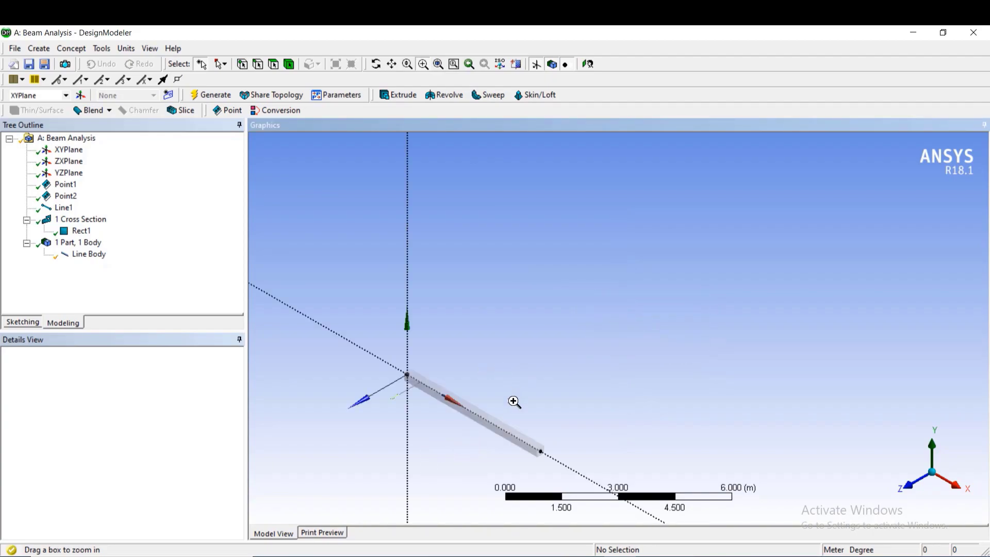
{"action": "left_click", "coordinate": [423, 65]}
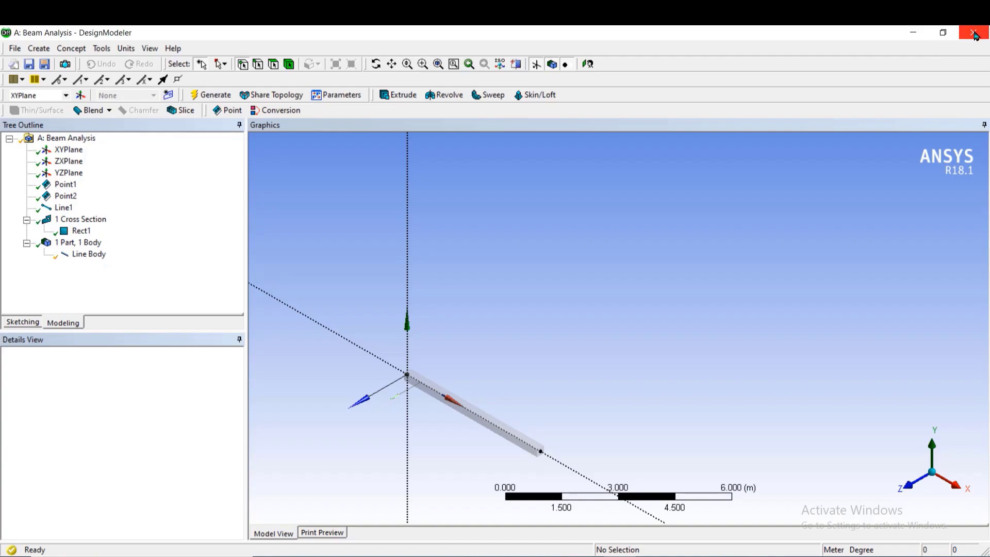
Switch from DesignModeler to the Beam Analysis model in Mechanical and display the geometry's cross section solids.
{"action": "left_click", "coordinate": [16, 49]}
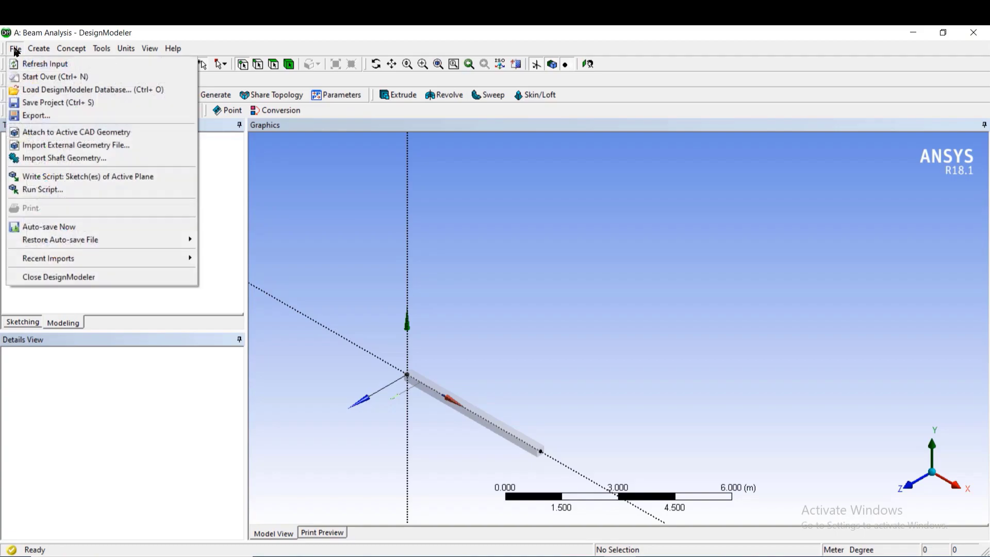
{"action": "left_click", "coordinate": [41, 278]}
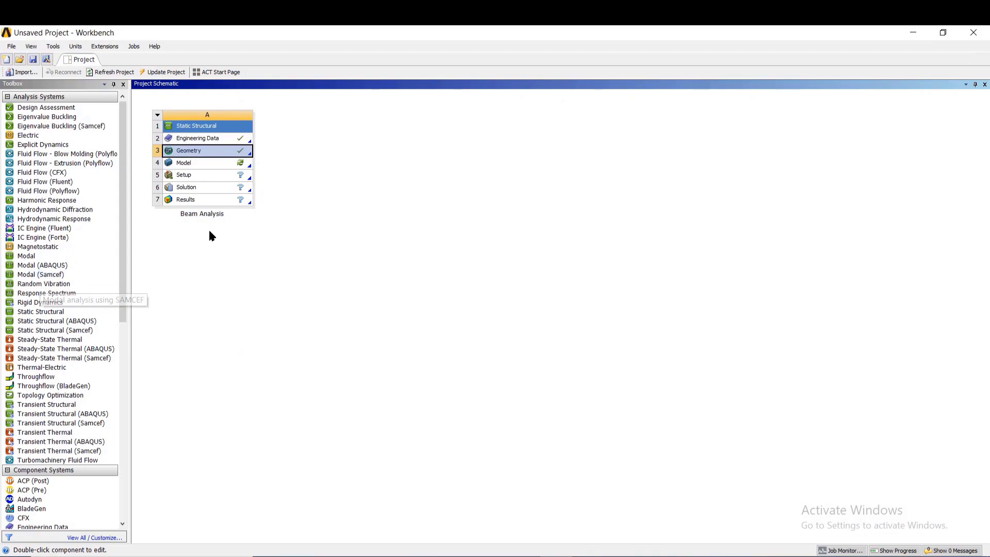
{"action": "double_click", "coordinate": [198, 164]}
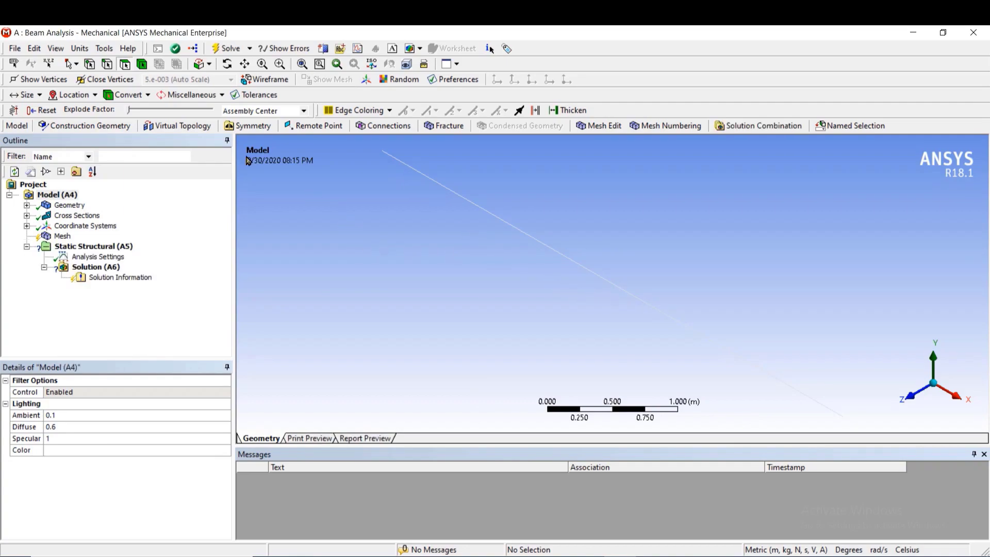
{"action": "left_click", "coordinate": [61, 51]}
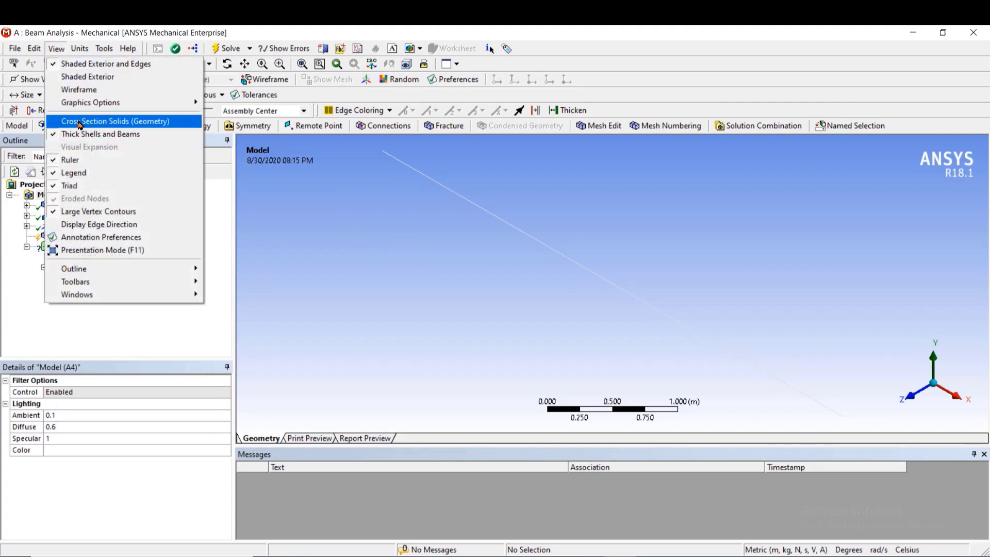
{"action": "left_click", "coordinate": [80, 123]}
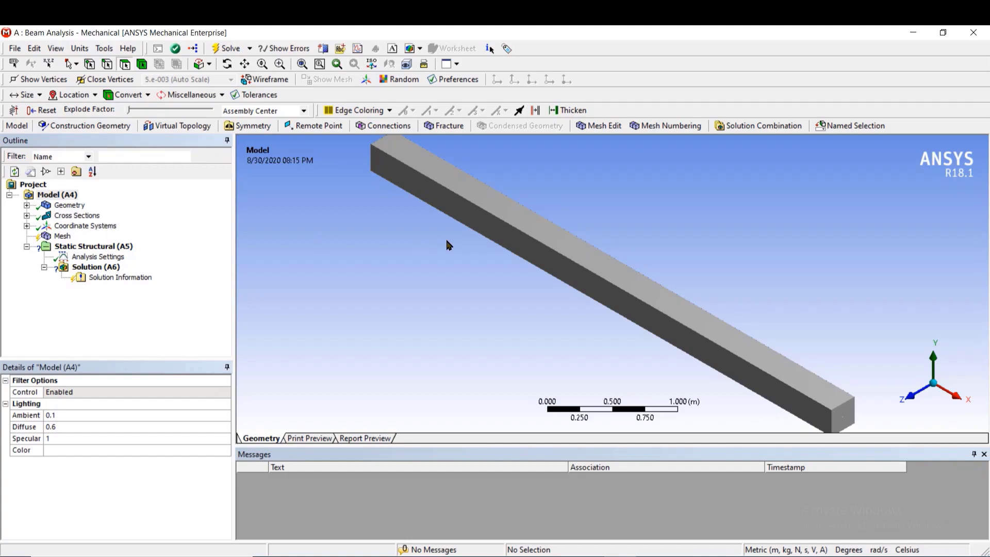
Assign the Steel material to the line body under the model's geometry.
{"action": "left_click", "coordinate": [62, 194]}
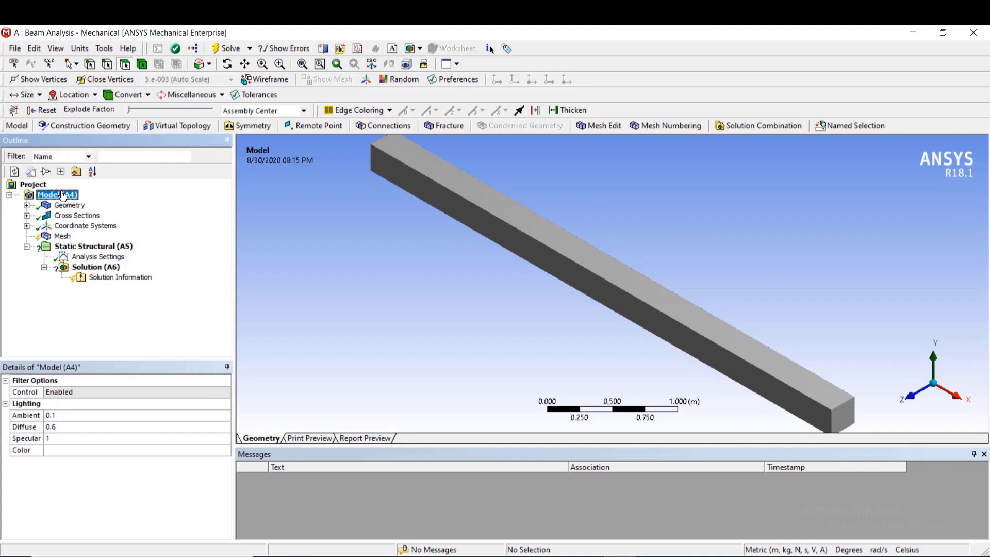
{"action": "left_click", "coordinate": [27, 205]}
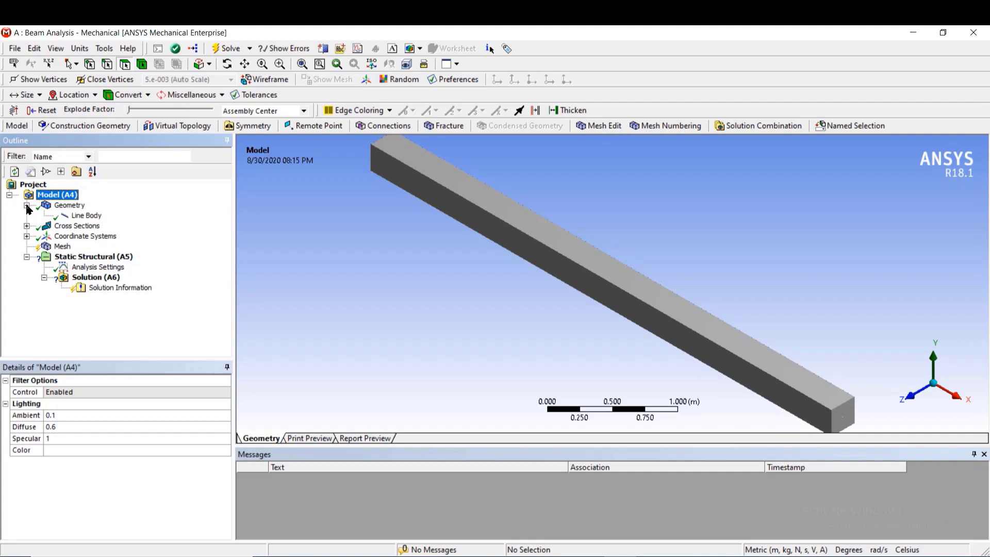
{"action": "left_click", "coordinate": [87, 216]}
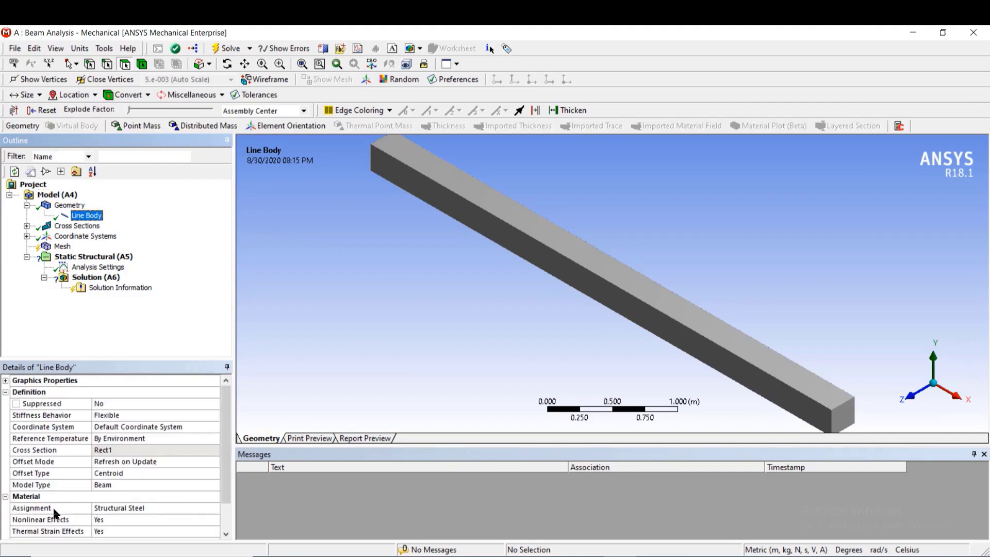
{"action": "left_click", "coordinate": [215, 512]}
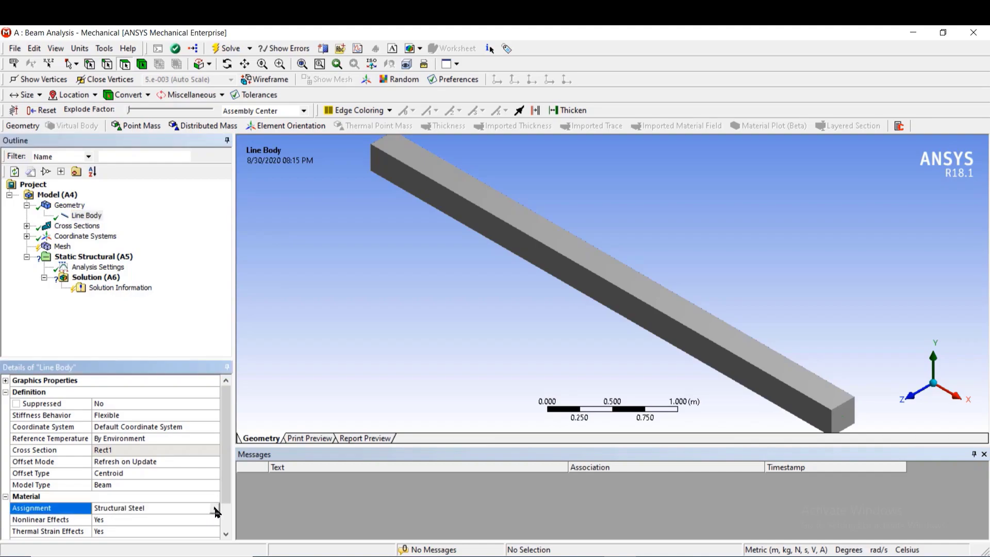
{"action": "left_click", "coordinate": [215, 511]}
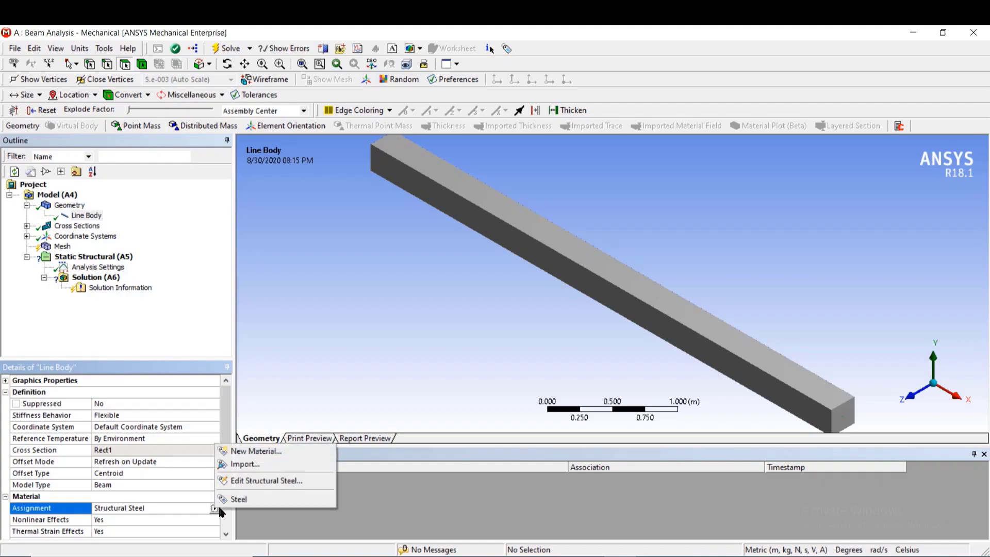
{"action": "left_click", "coordinate": [250, 501]}
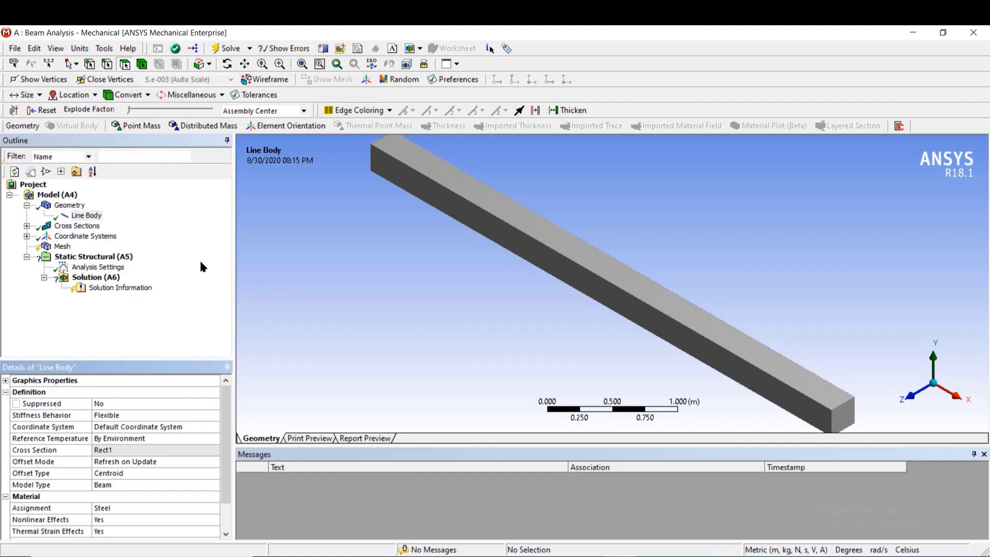
Generate the beam's mesh with the default mesh settings.
{"action": "left_click", "coordinate": [63, 247]}
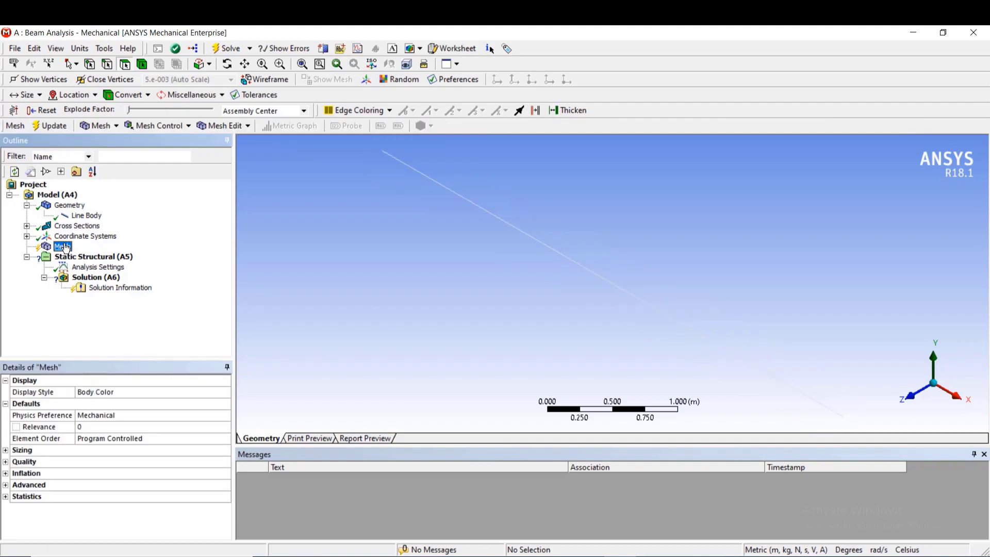
{"action": "right_click", "coordinate": [65, 248]}
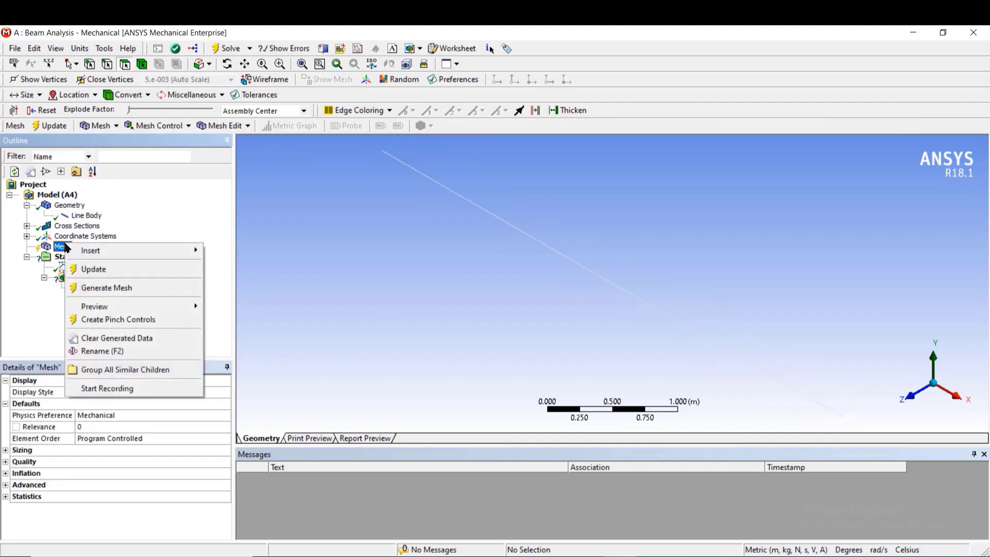
{"action": "left_click", "coordinate": [85, 290]}
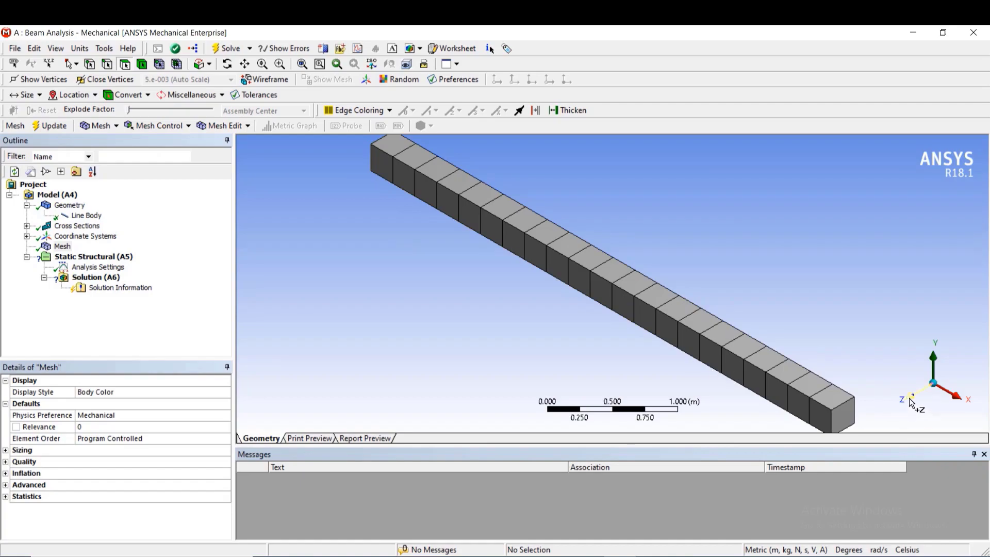
View the beam along the Z axis and apply a Fixed Support to its end vertex at the origin.
{"action": "left_click", "coordinate": [910, 402]}
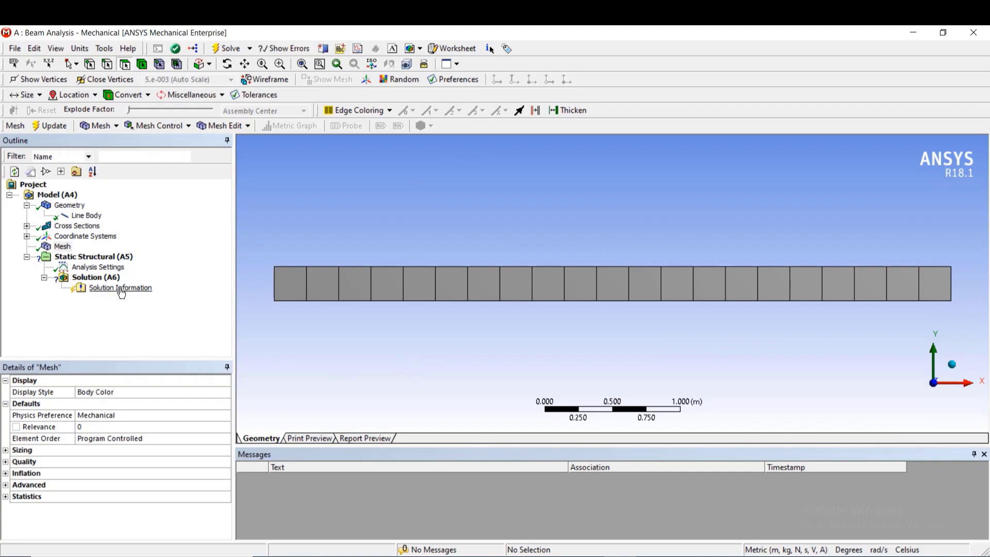
{"action": "left_click", "coordinate": [98, 260]}
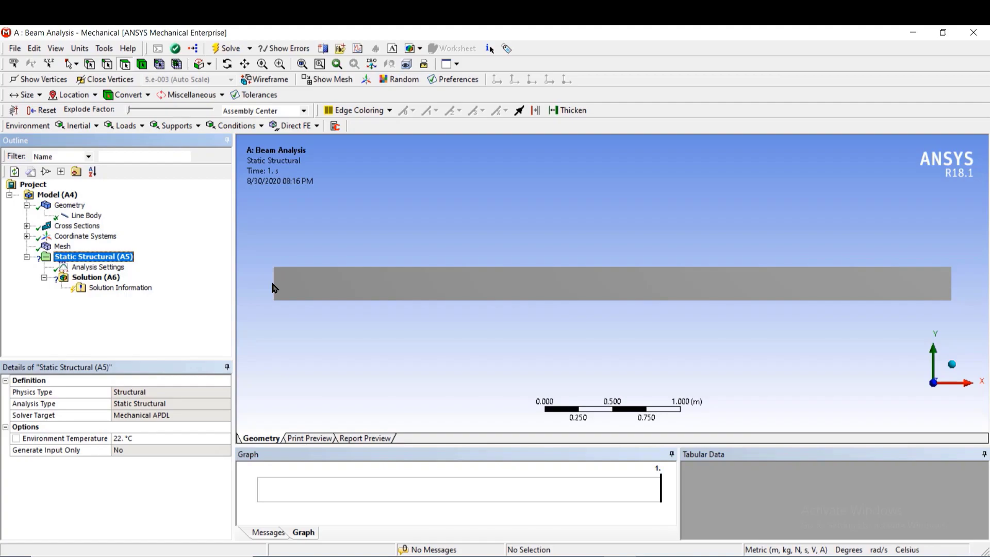
{"action": "left_click", "coordinate": [198, 127]}
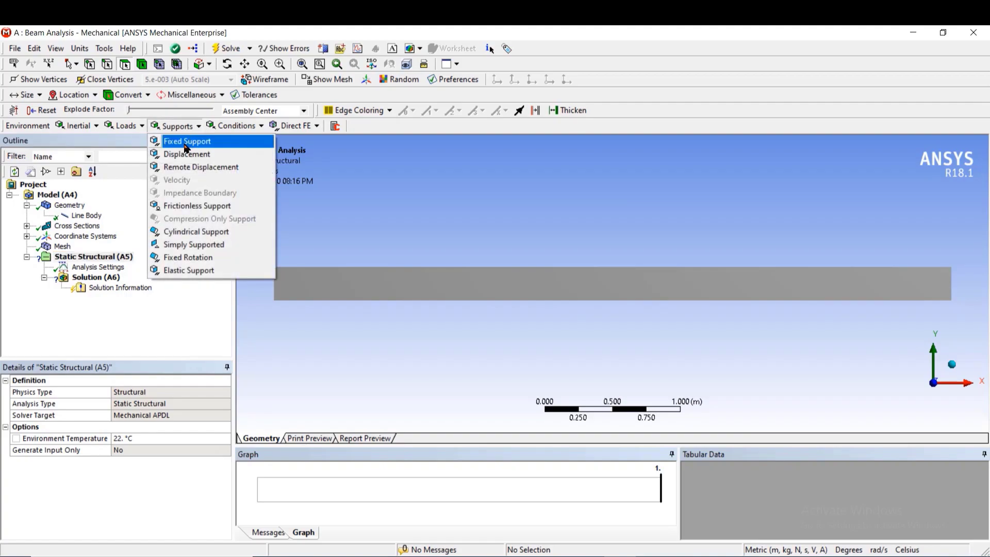
{"action": "left_click", "coordinate": [186, 144]}
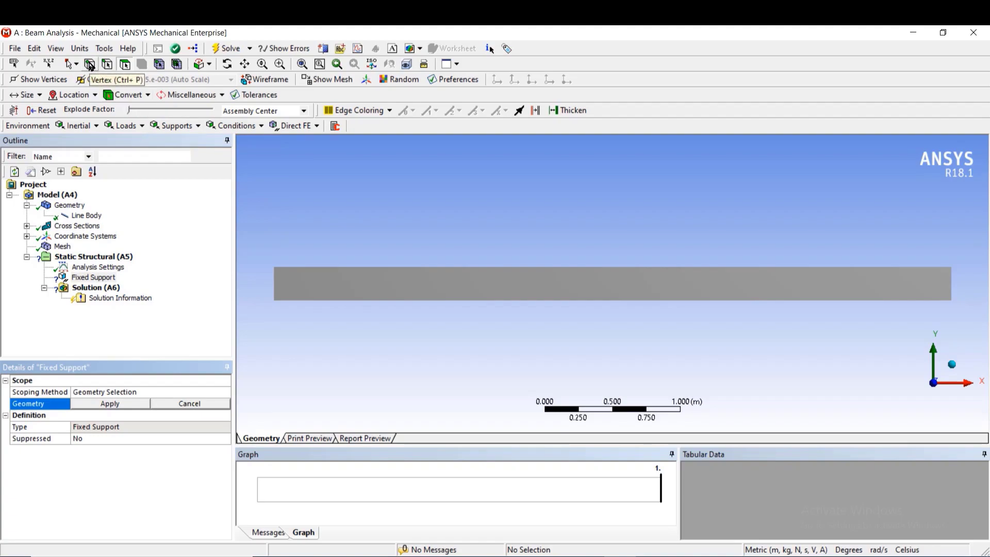
{"action": "left_click", "coordinate": [90, 64]}
{"action": "left_click", "coordinate": [274, 284]}
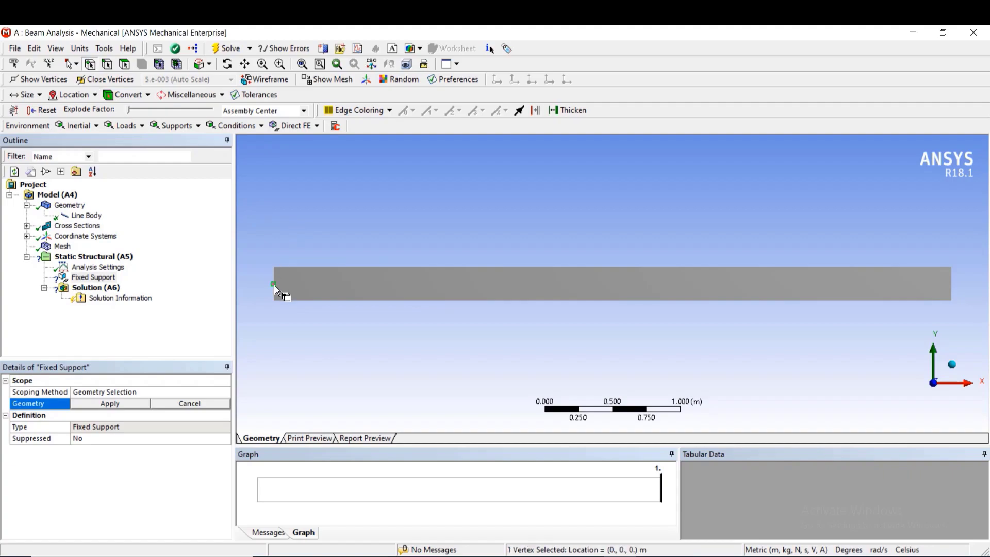
{"action": "left_click", "coordinate": [133, 404]}
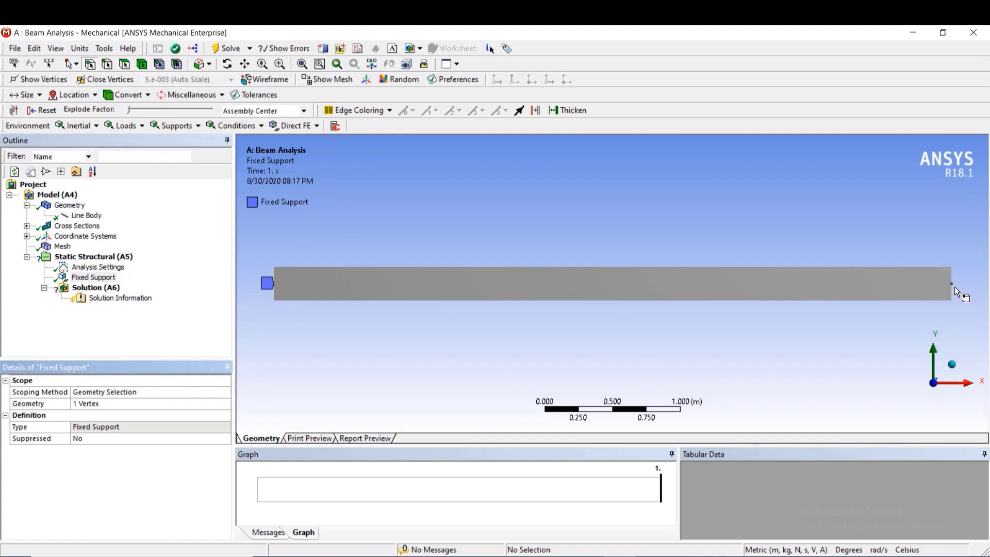
Add a Force load to the static structural analysis, scoped to the vertex at the beam's free end.
{"action": "left_click", "coordinate": [96, 258]}
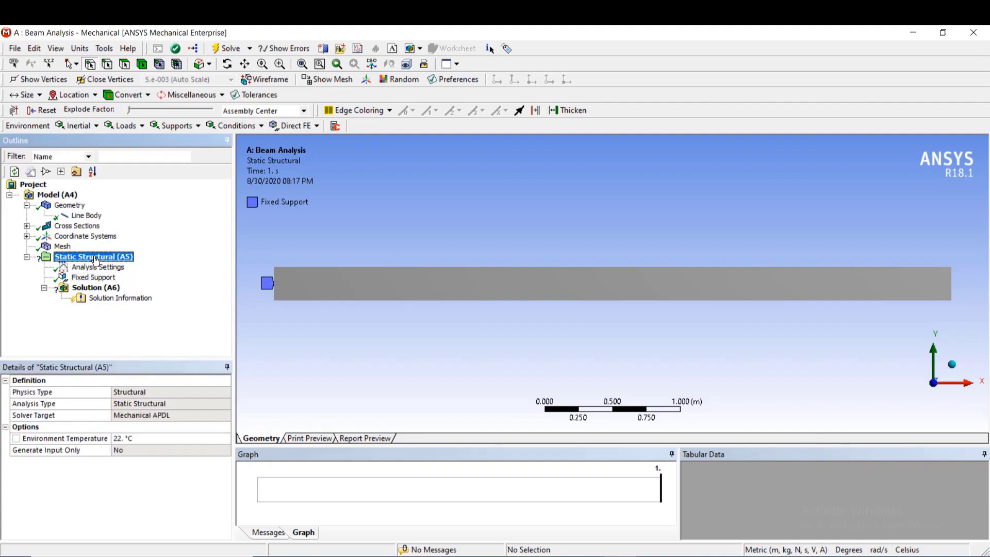
{"action": "left_click", "coordinate": [143, 127]}
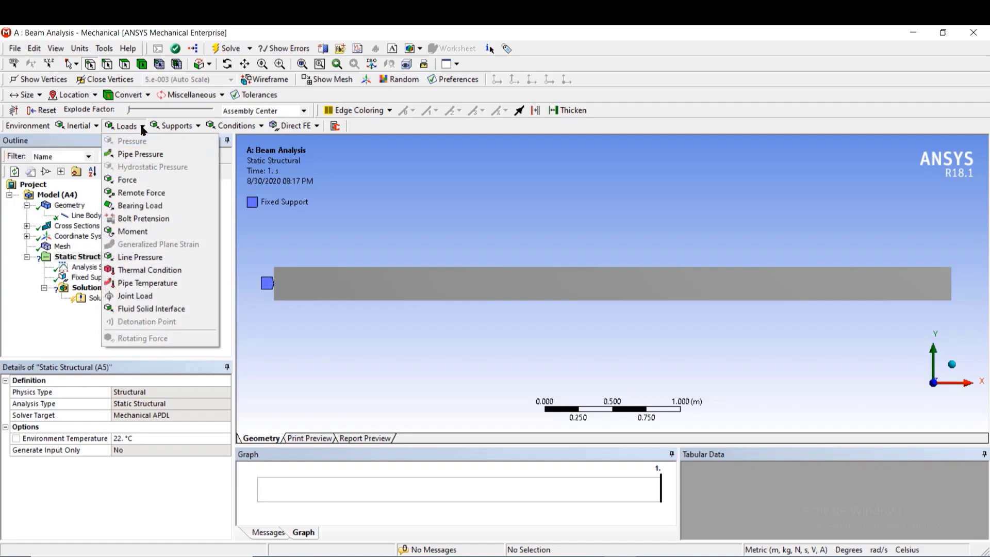
{"action": "left_click", "coordinate": [136, 185]}
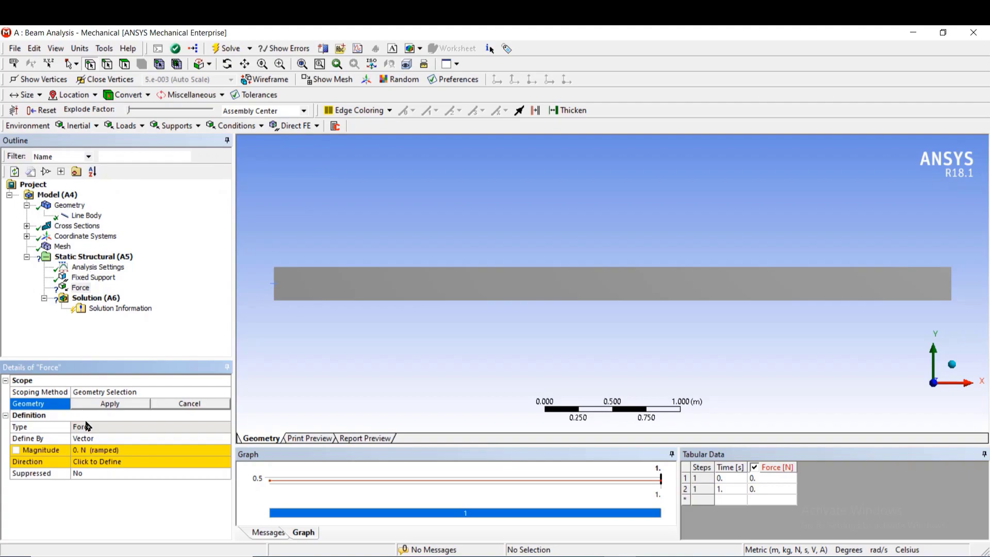
{"action": "left_click", "coordinate": [952, 283]}
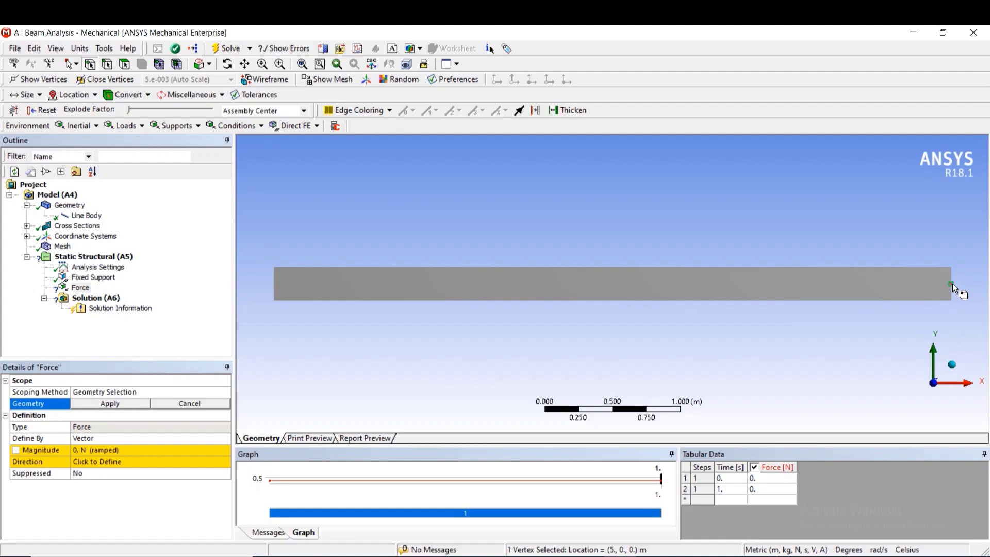
{"action": "left_click", "coordinate": [123, 404]}
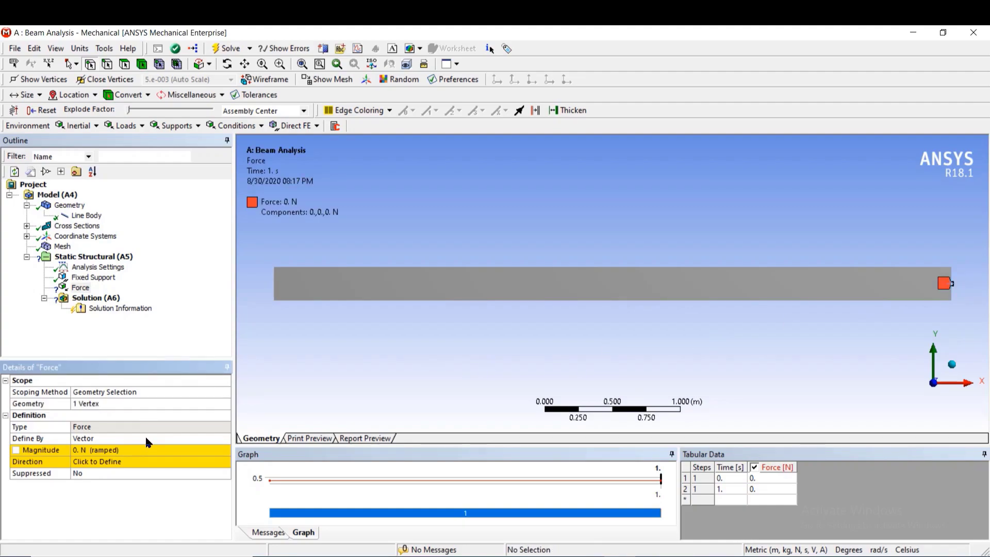
Define the force by Components and set its Y component to -5000 N.
{"action": "left_click", "coordinate": [163, 439]}
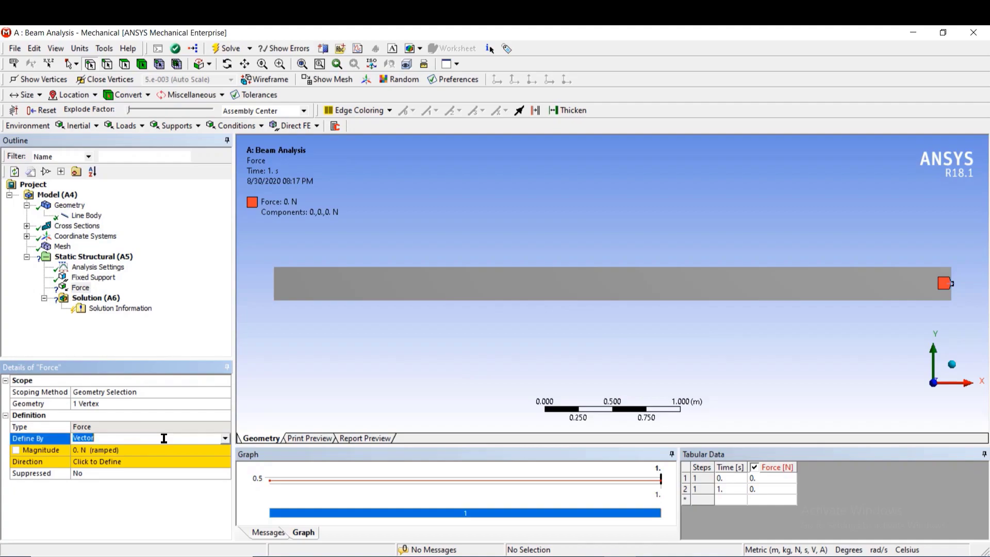
{"action": "left_click", "coordinate": [226, 438]}
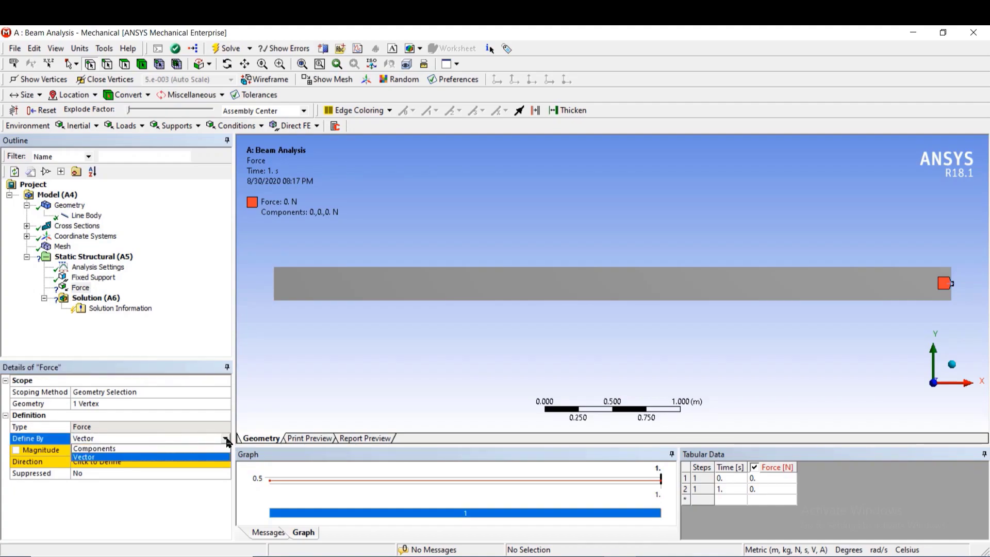
{"action": "left_click", "coordinate": [140, 450]}
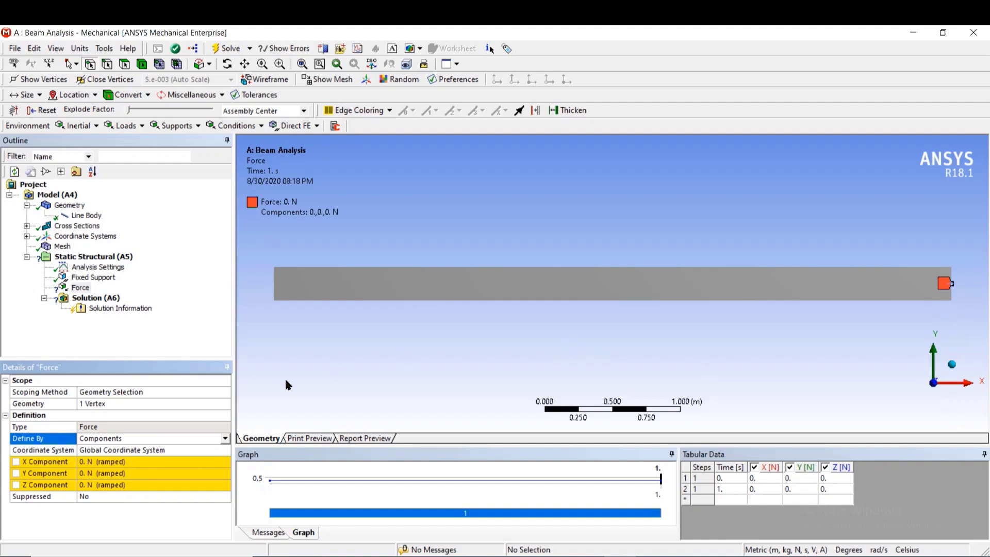
{"action": "left_click", "coordinate": [96, 473]}
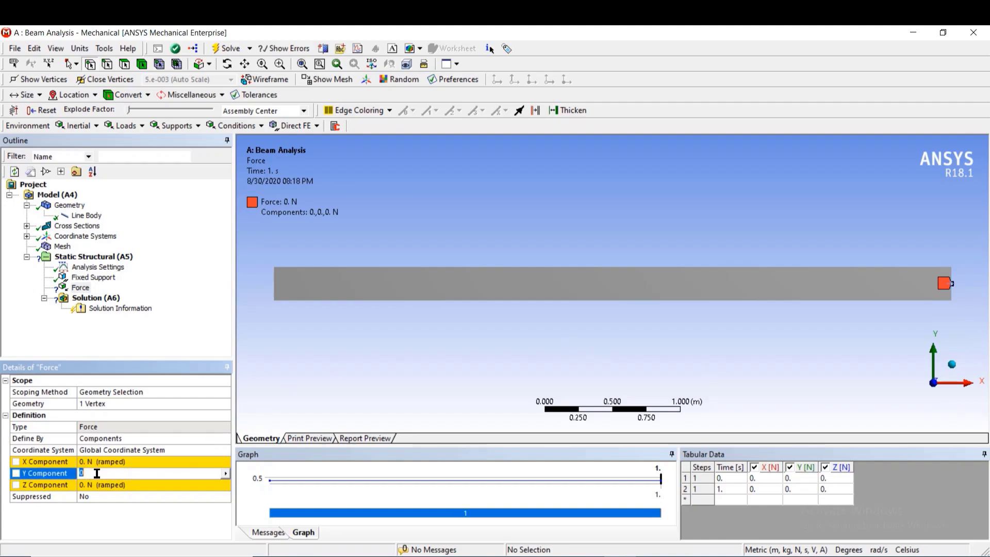
{"action": "type", "text": "-5000"}
{"action": "left_click", "coordinate": [91, 513]}
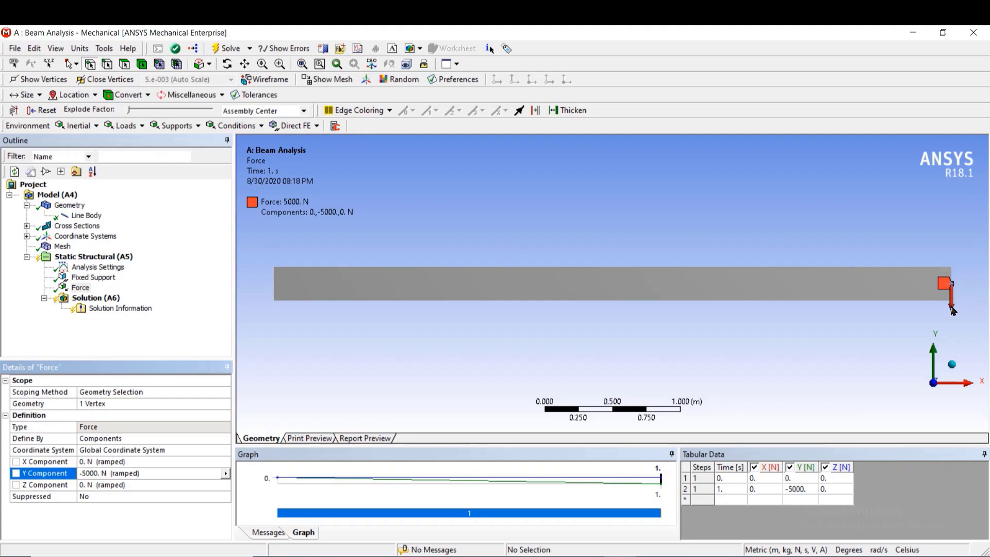
Add a Total Deformation result to the solution and solve the analysis.
{"action": "left_click", "coordinate": [93, 300]}
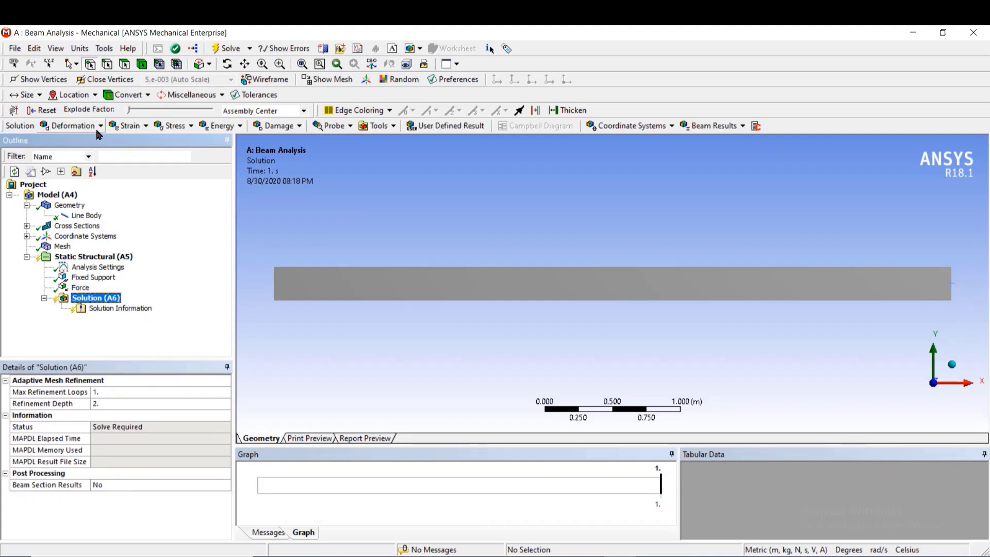
{"action": "left_click", "coordinate": [78, 126]}
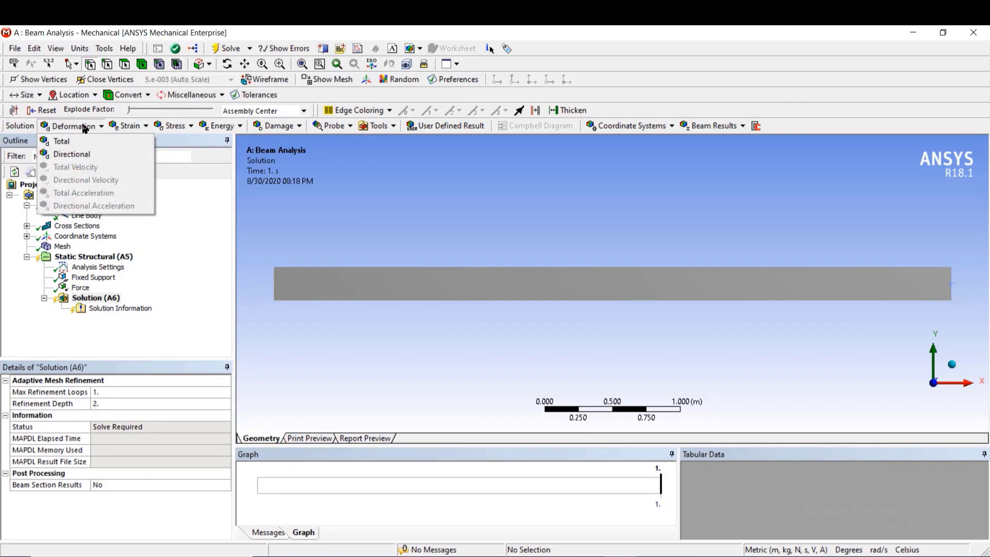
{"action": "left_click", "coordinate": [61, 147]}
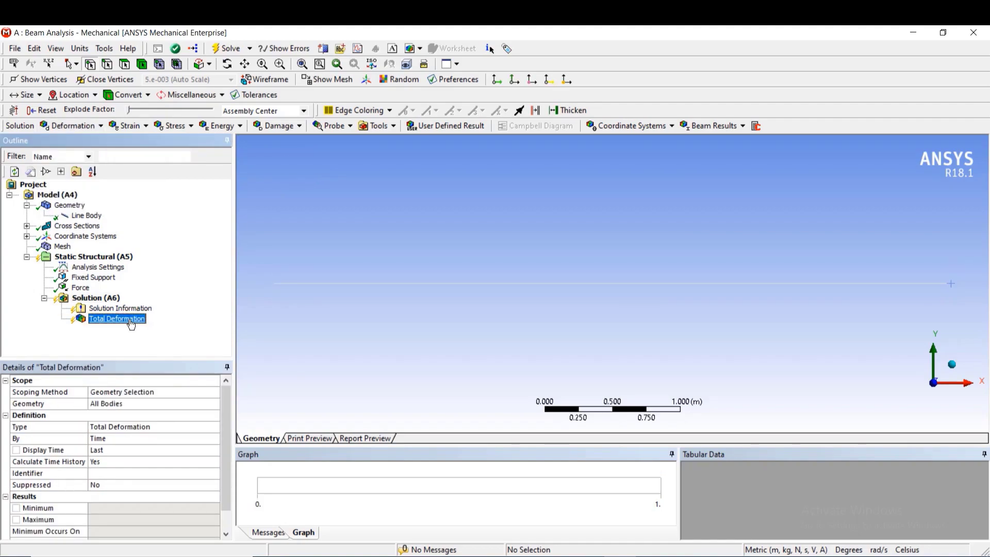
{"action": "right_click", "coordinate": [131, 323]}
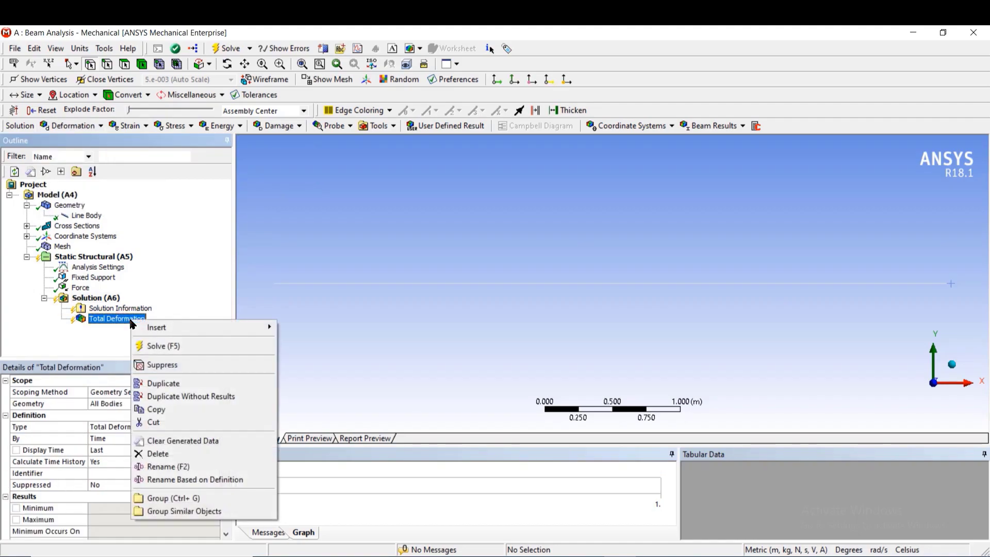
{"action": "left_click", "coordinate": [154, 348]}
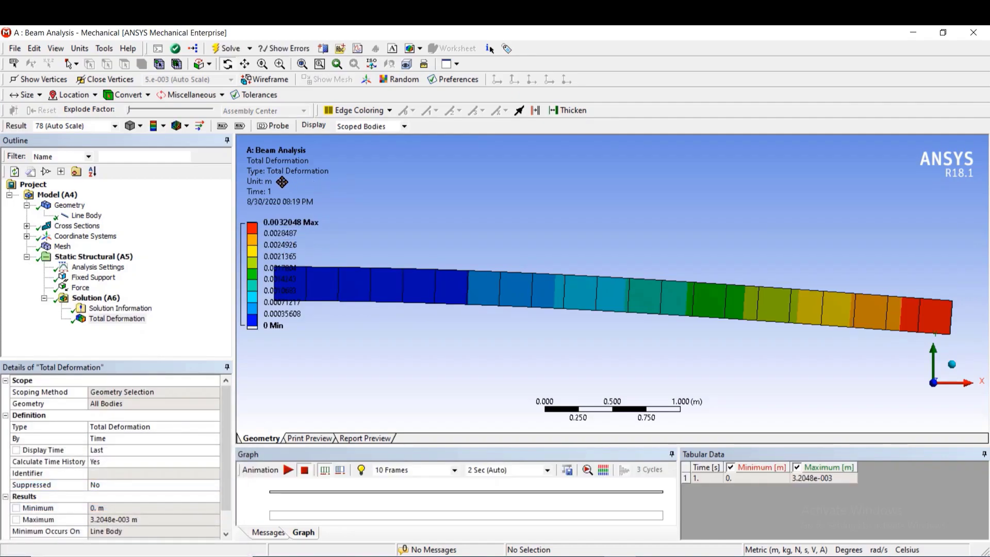
Switch the unit system to Metric (mm, kg, N, s, mV, mA) for the deformation result.
{"action": "left_click", "coordinate": [80, 49]}
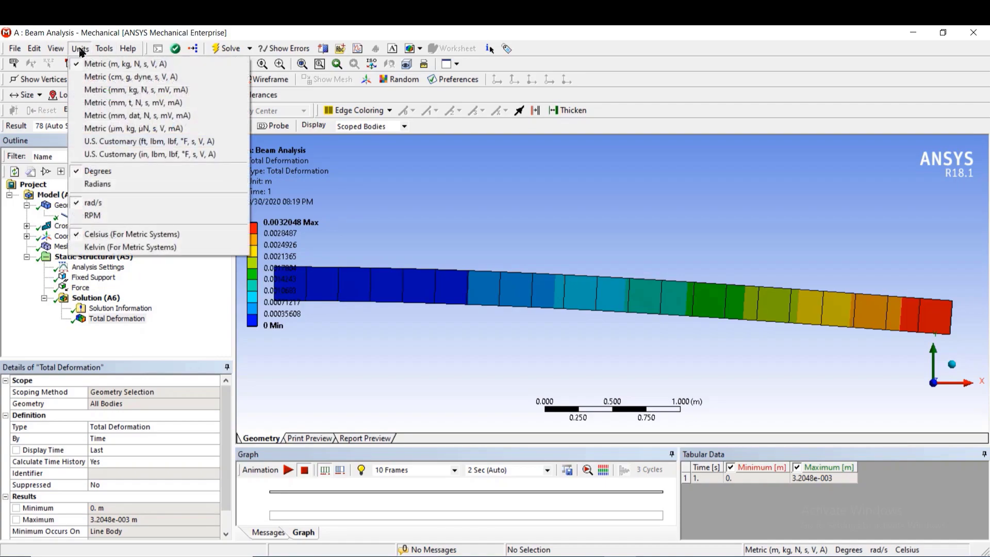
{"action": "left_click", "coordinate": [81, 90]}
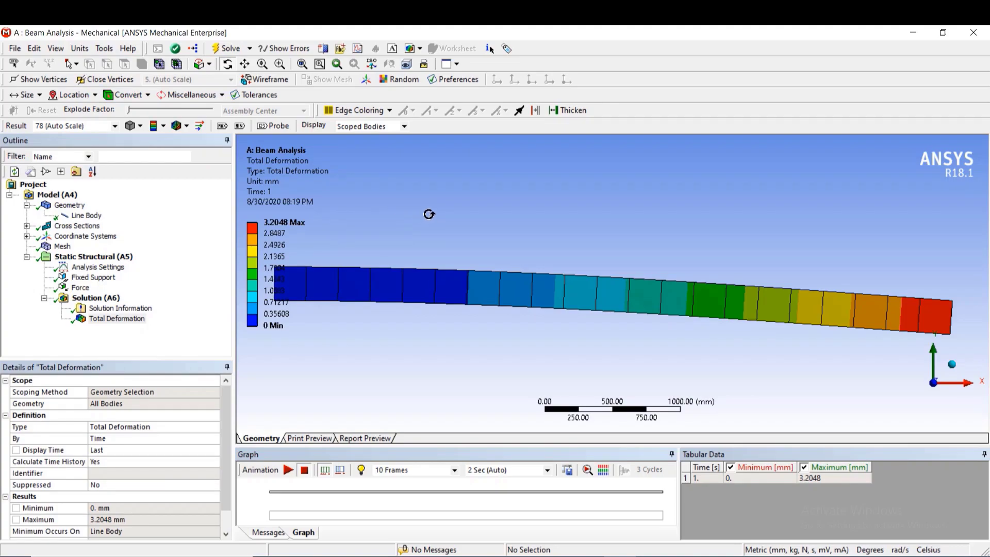
{"action": "left_click", "coordinate": [288, 227]}
Add a Beam Tool with a Maximum Bending Stress result to the solution and evaluate all results.
{"action": "left_click", "coordinate": [86, 299]}
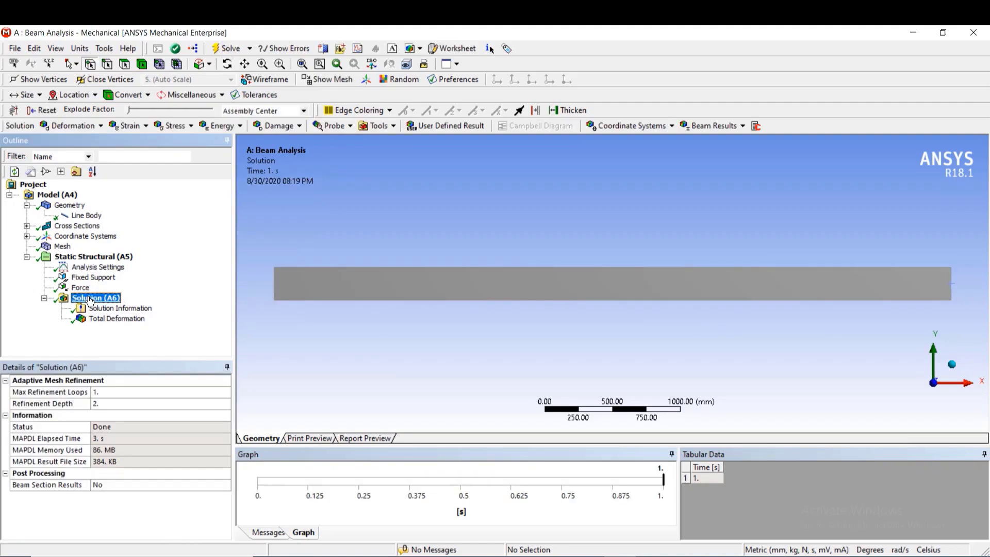
{"action": "left_click", "coordinate": [394, 127]}
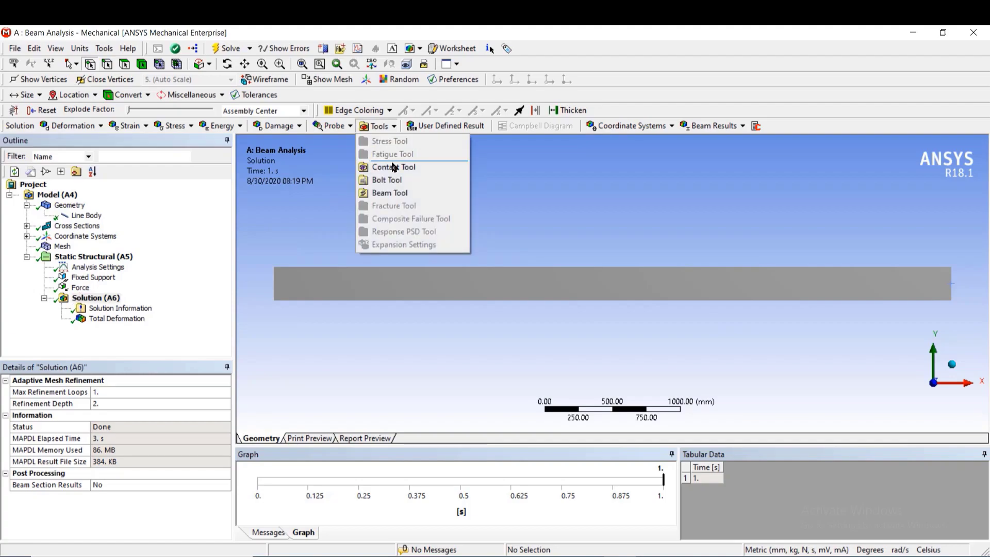
{"action": "left_click", "coordinate": [389, 194]}
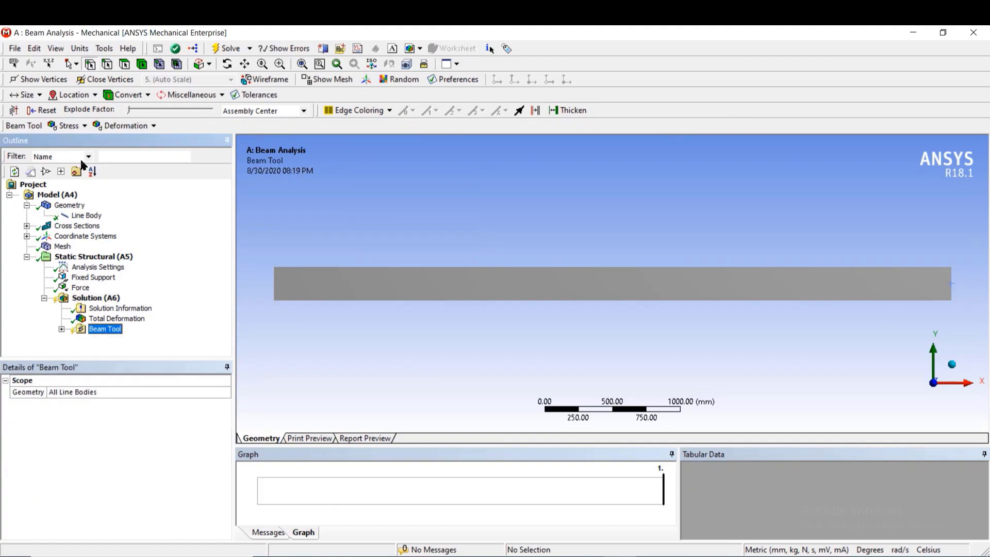
{"action": "left_click", "coordinate": [84, 127]}
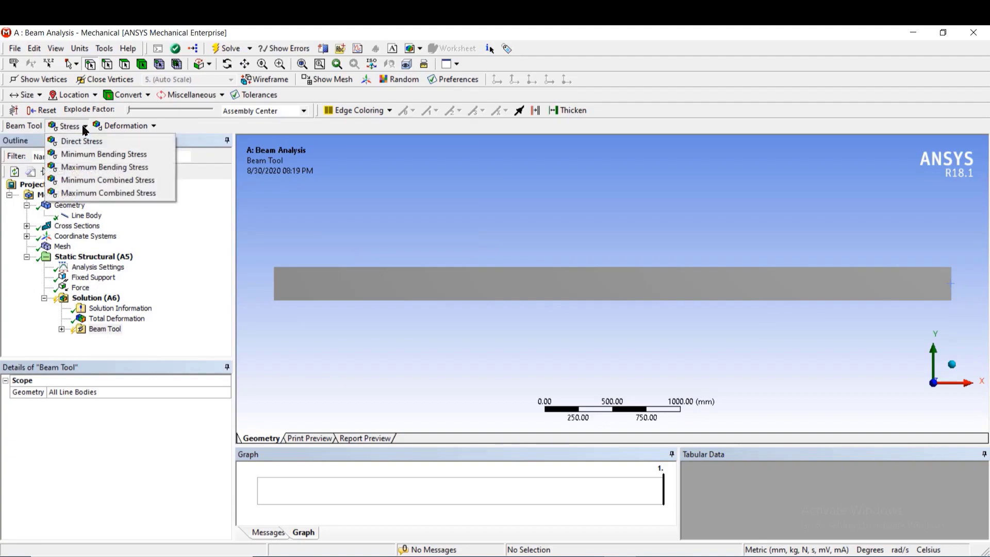
{"action": "left_click", "coordinate": [84, 168]}
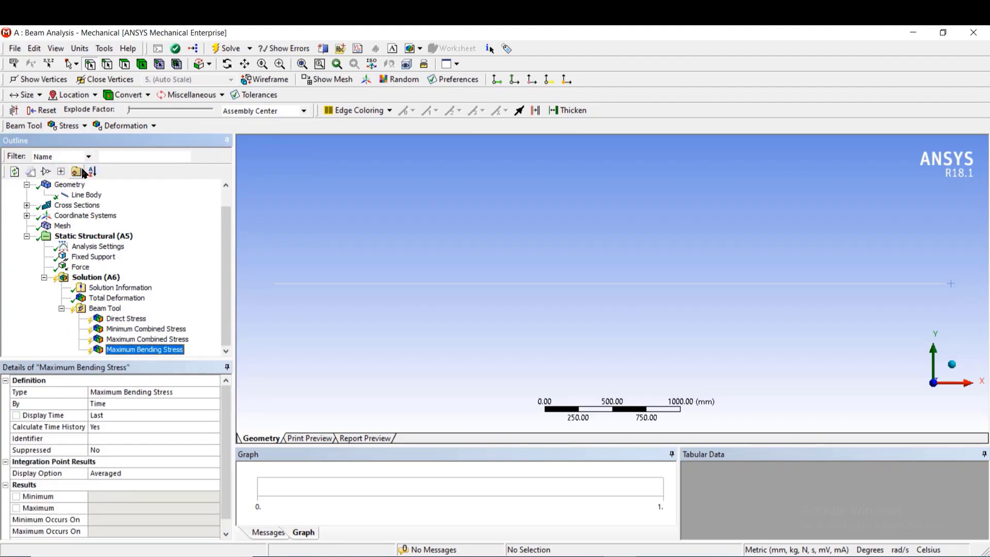
{"action": "right_click", "coordinate": [138, 351]}
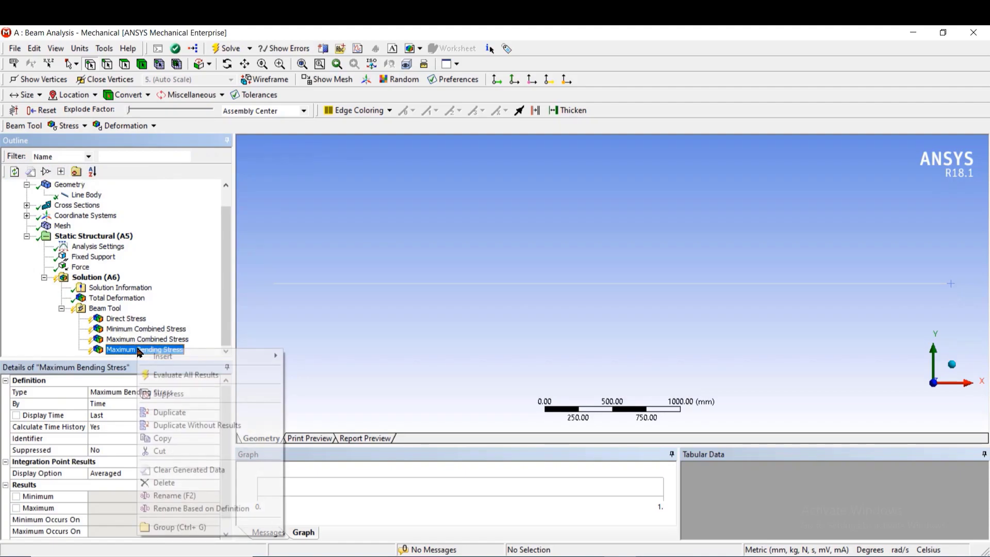
{"action": "left_click", "coordinate": [158, 375]}
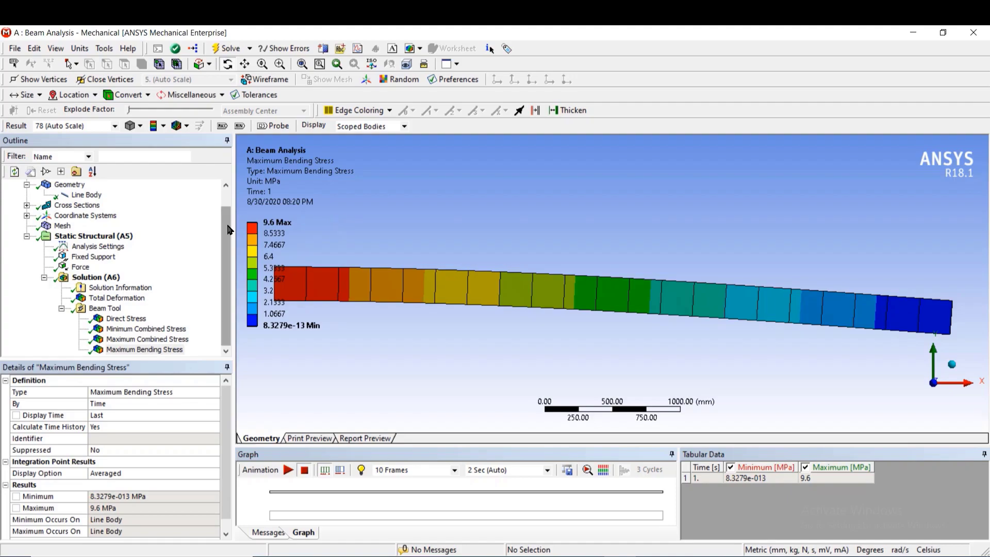
Add a Construction Geometry object to the model and insert a Path in it.
{"action": "scroll", "coordinate": [62, 222], "scroll_direction": "up", "scroll_amount": 2}
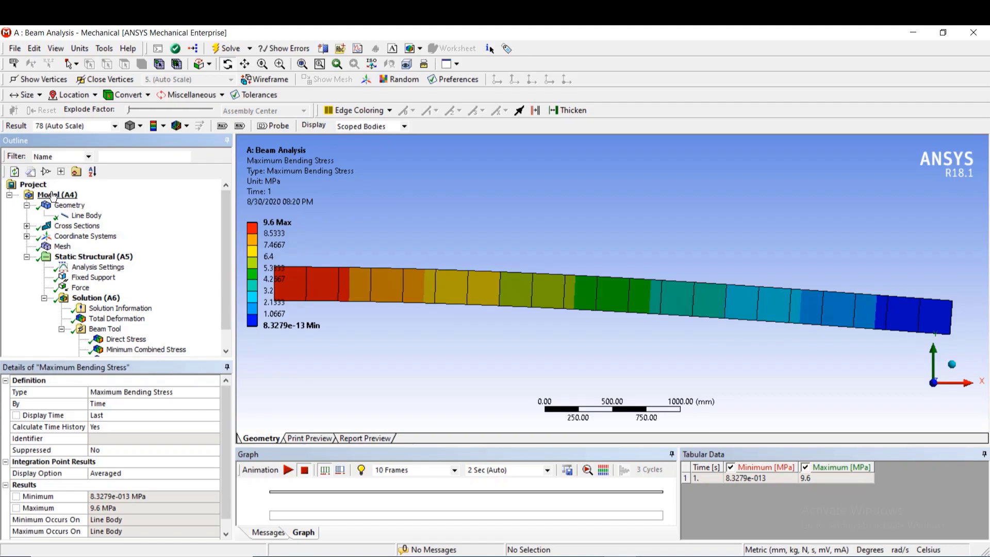
{"action": "left_click", "coordinate": [53, 195]}
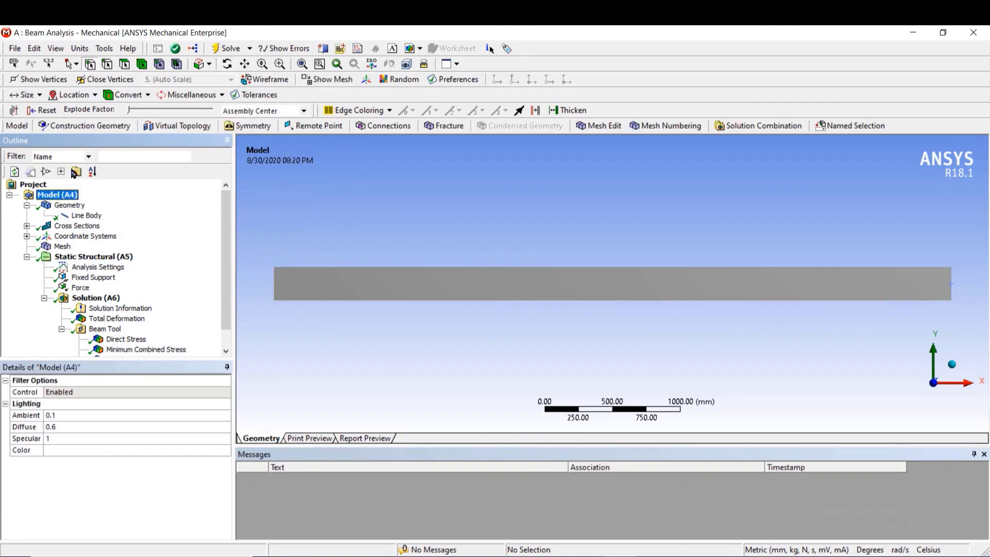
{"action": "left_click", "coordinate": [91, 126]}
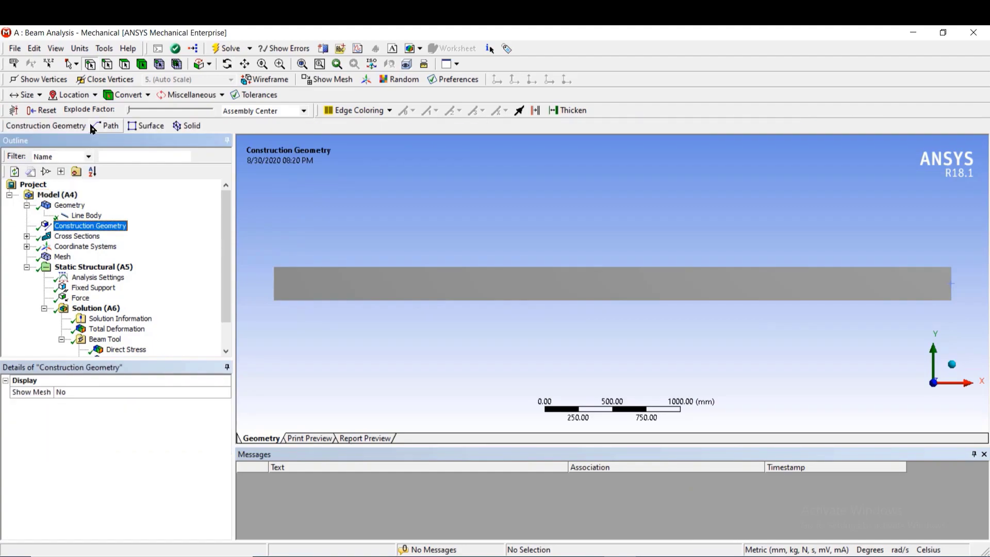
{"action": "left_click", "coordinate": [109, 126]}
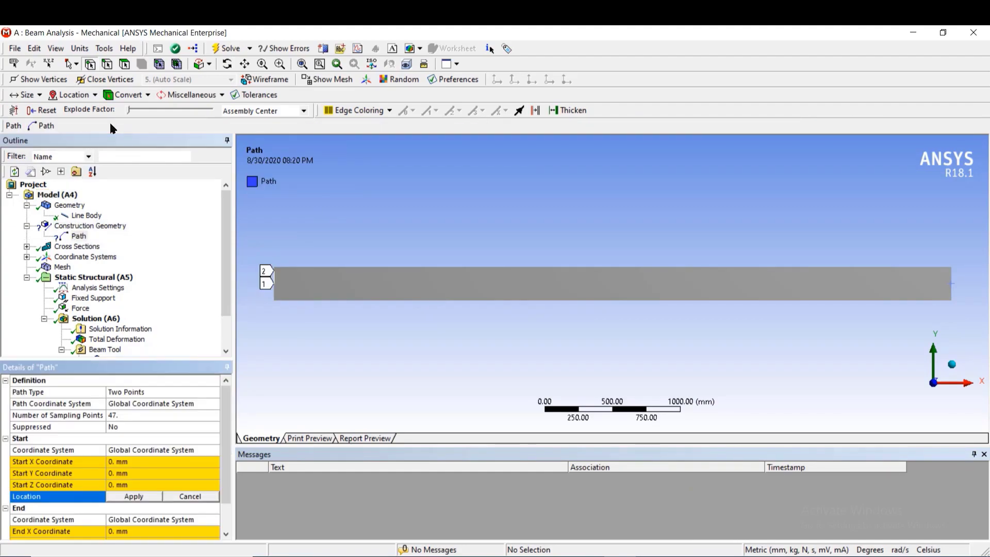
Set the path type to Edge and scope the path to the beam's full-length edge.
{"action": "left_click", "coordinate": [141, 394]}
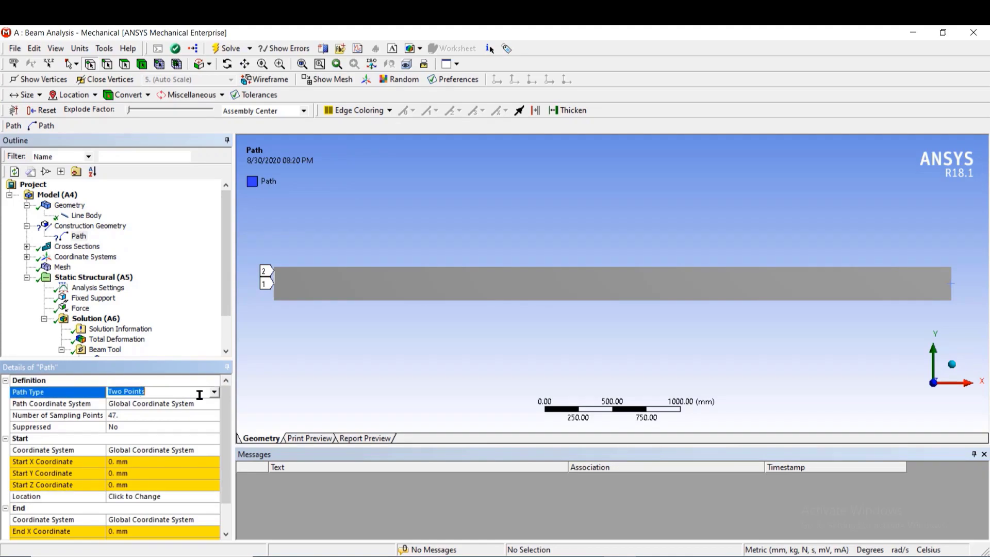
{"action": "left_click", "coordinate": [214, 393]}
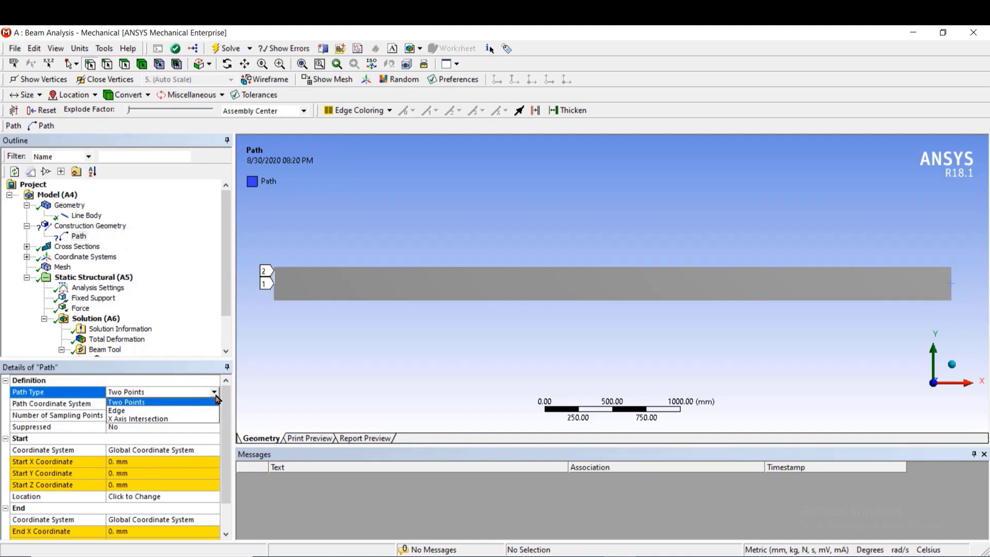
{"action": "left_click", "coordinate": [132, 411]}
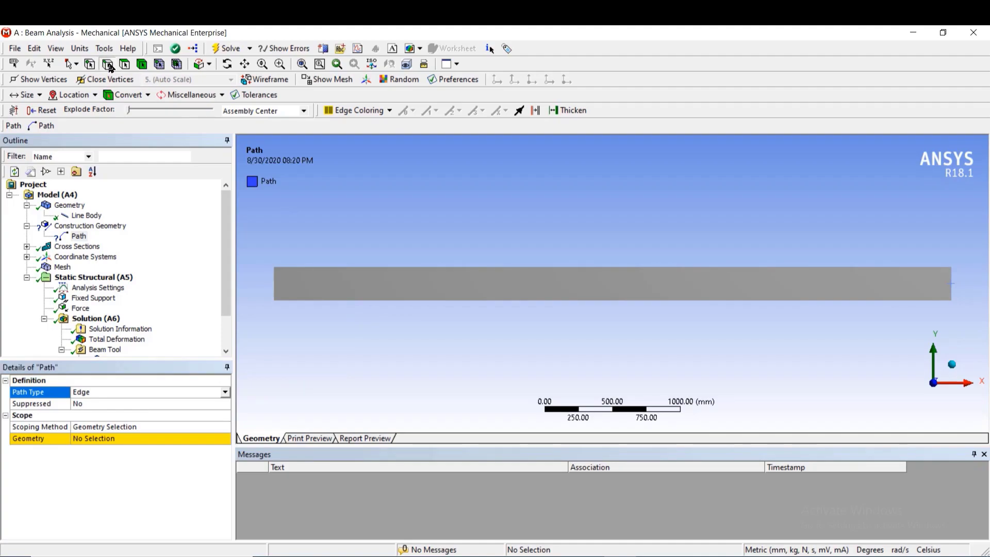
{"action": "left_click", "coordinate": [324, 284]}
{"action": "left_click", "coordinate": [128, 439]}
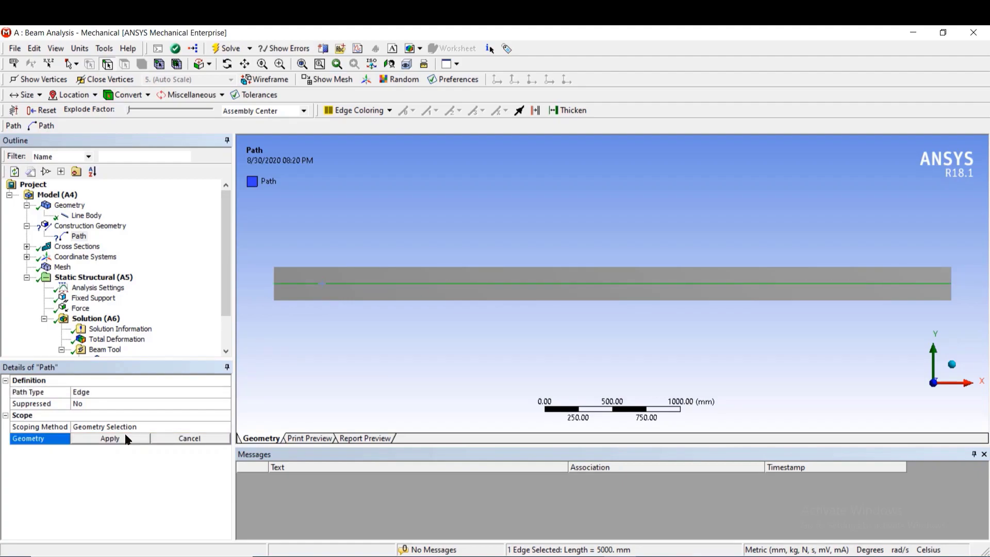
{"action": "left_click", "coordinate": [110, 438]}
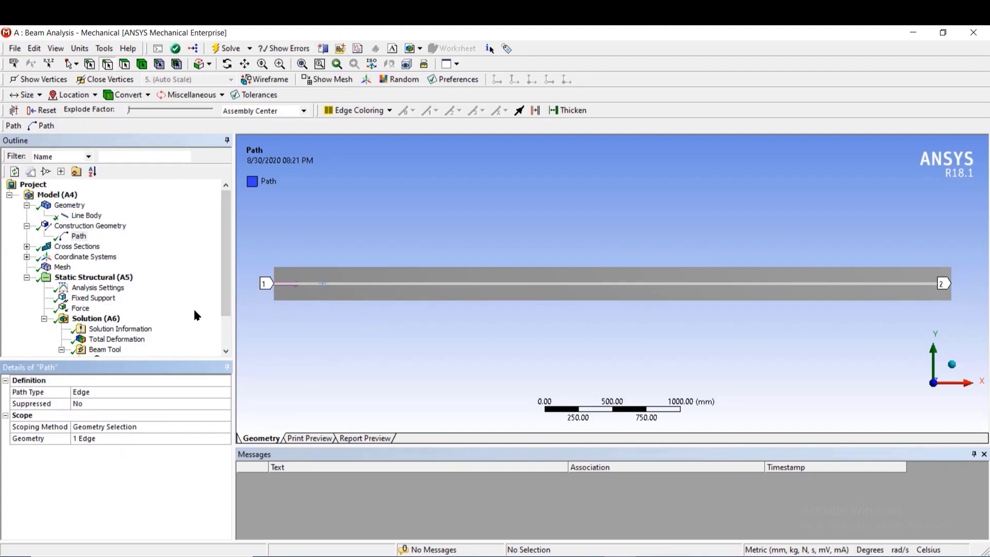
Add a Bending Moment beam result to the solution.
{"action": "scroll", "coordinate": [193, 308], "scroll_direction": "down", "scroll_amount": 2}
{"action": "left_click", "coordinate": [96, 277]}
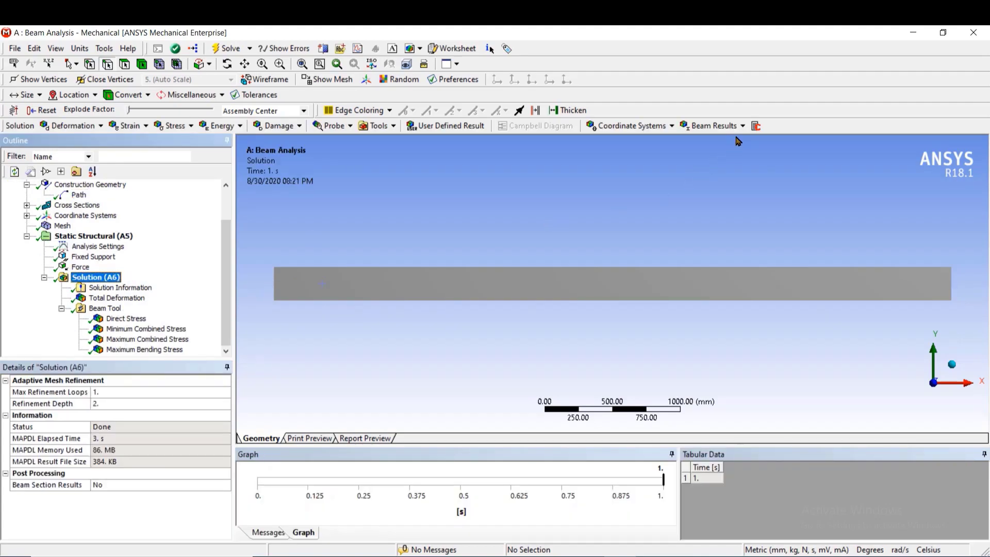
{"action": "left_click", "coordinate": [743, 127]}
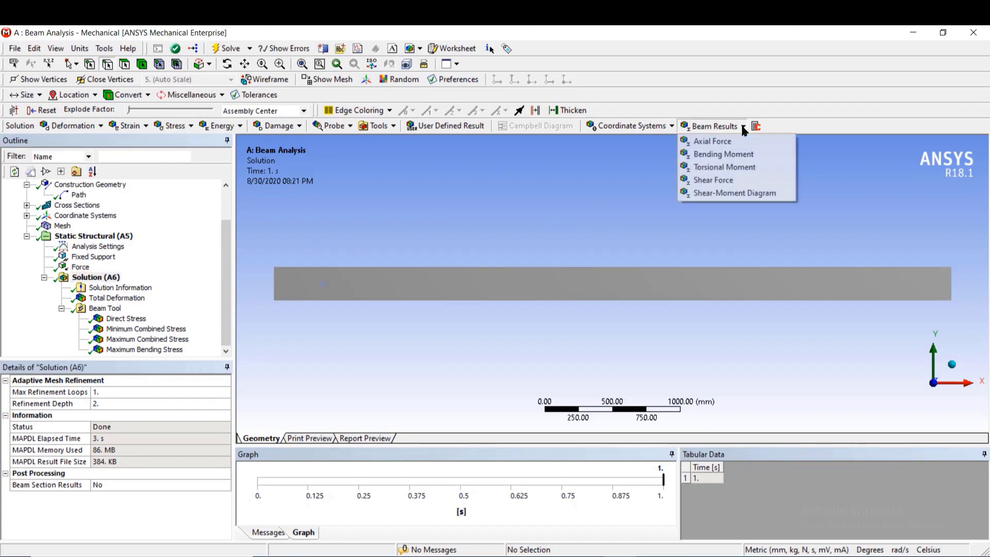
{"action": "left_click", "coordinate": [722, 154]}
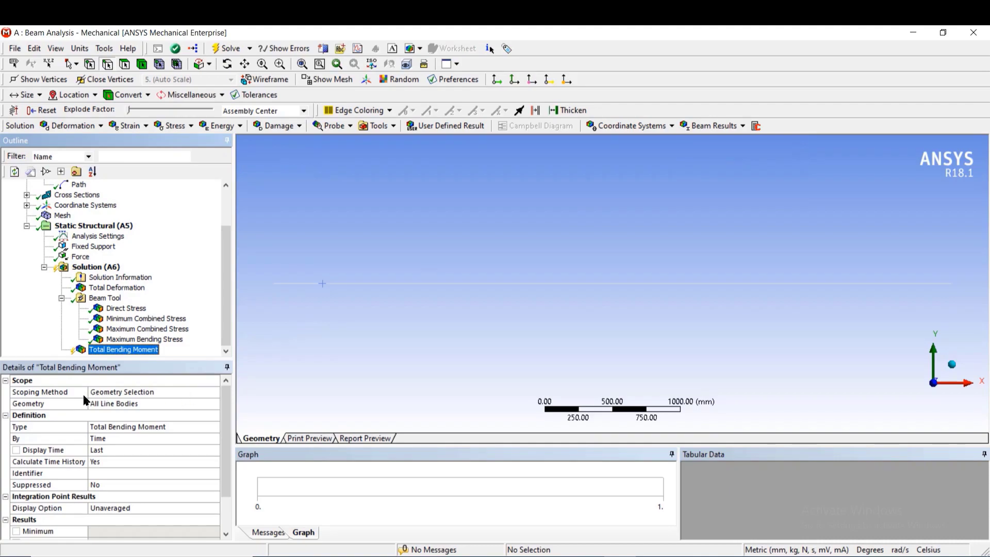
Scope the bending moment result by Path and assign the beam's Path to it.
{"action": "left_click", "coordinate": [201, 395]}
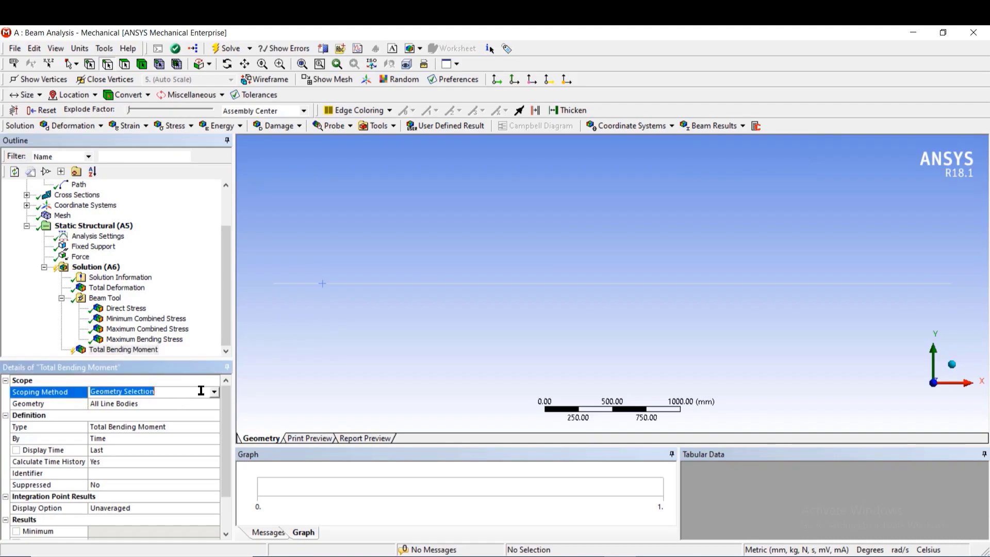
{"action": "left_click", "coordinate": [145, 393]}
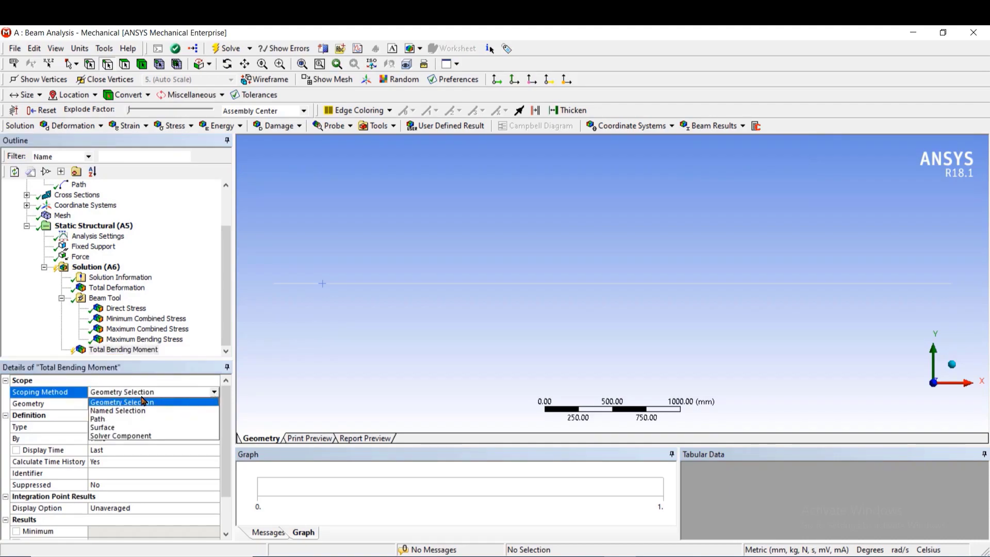
{"action": "left_click", "coordinate": [104, 419]}
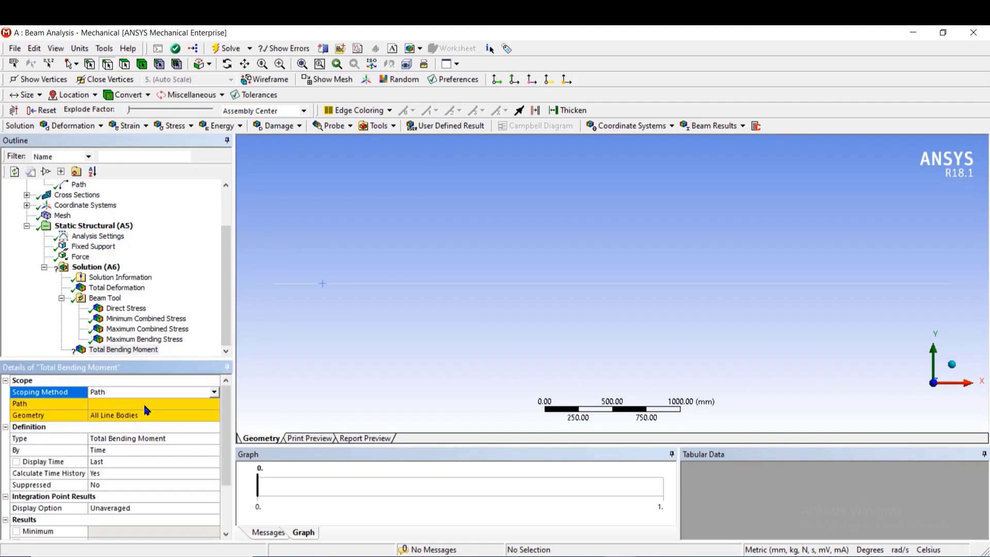
{"action": "left_click", "coordinate": [165, 402]}
{"action": "left_click", "coordinate": [214, 404]}
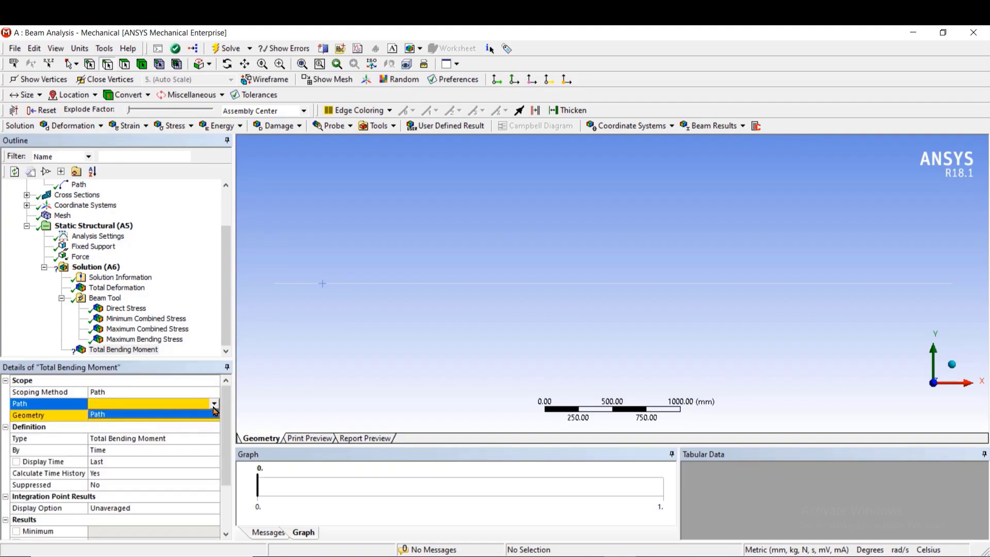
{"action": "left_click", "coordinate": [174, 415]}
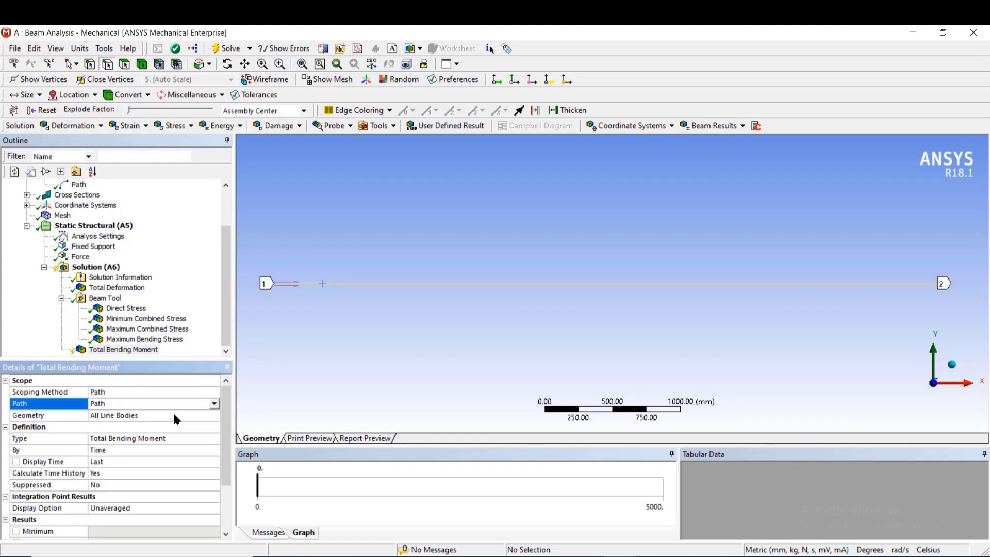
Change the bending moment result type to Directional Bending Moment with Z Axis orientation.
{"action": "left_click", "coordinate": [212, 439]}
{"action": "left_click", "coordinate": [213, 438]}
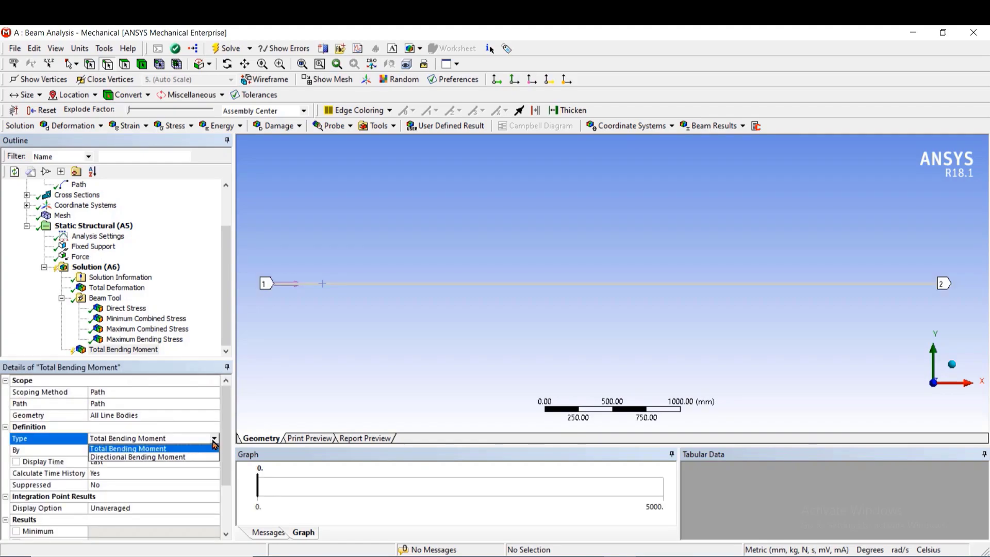
{"action": "left_click", "coordinate": [176, 456]}
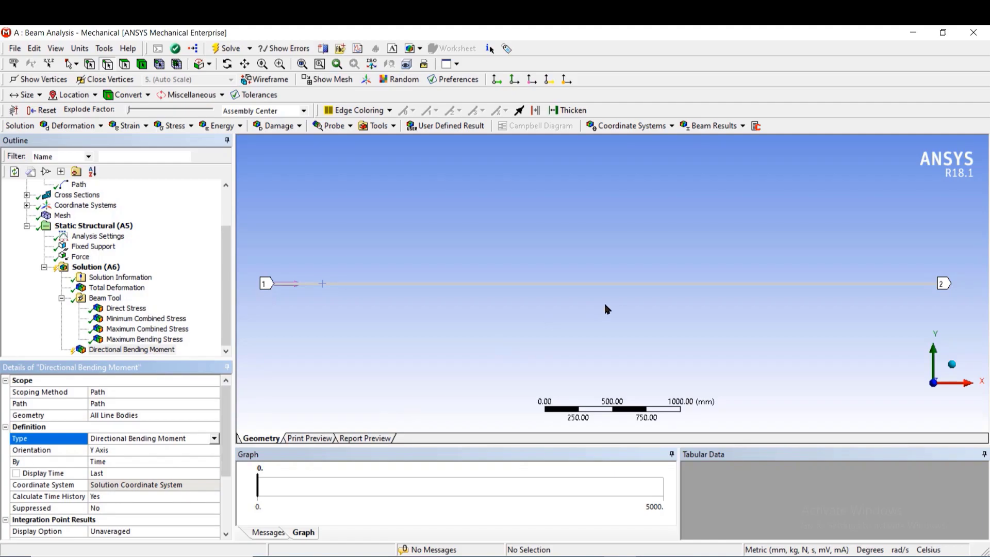
{"action": "left_click", "coordinate": [102, 453]}
{"action": "left_click", "coordinate": [214, 451]}
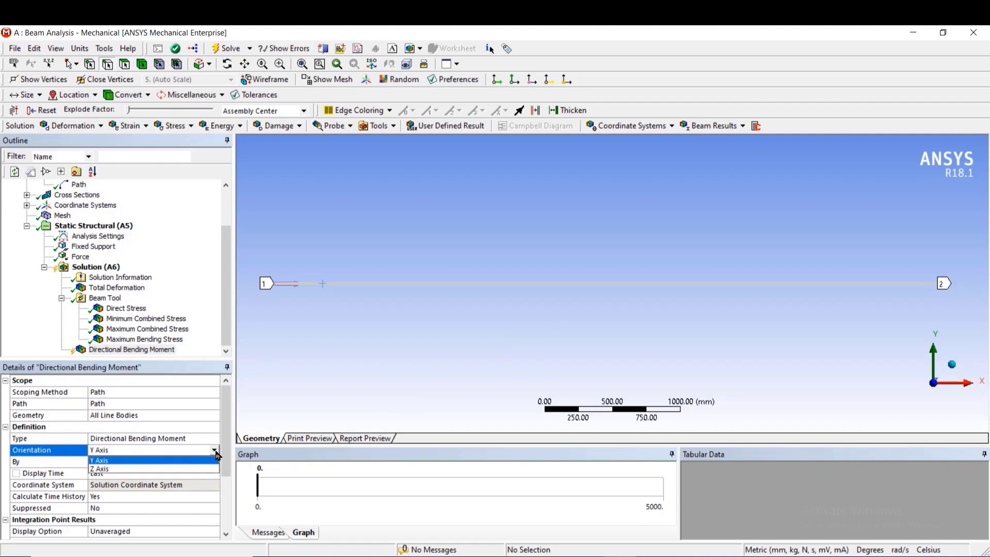
{"action": "left_click", "coordinate": [107, 469]}
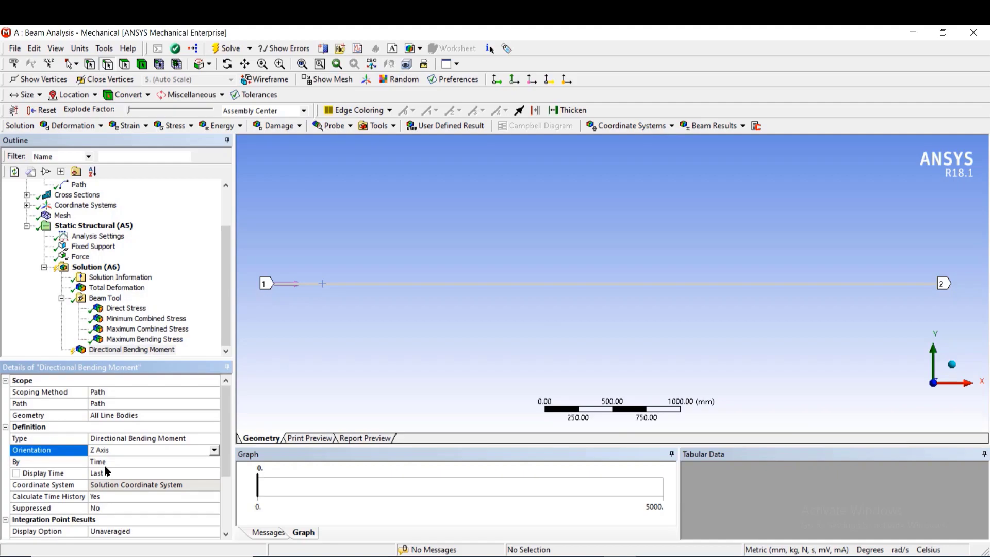
Evaluate all results for the directional bending moment and switch the unit system to Metric (m, kg, N, s, V, A).
{"action": "left_click", "coordinate": [138, 351]}
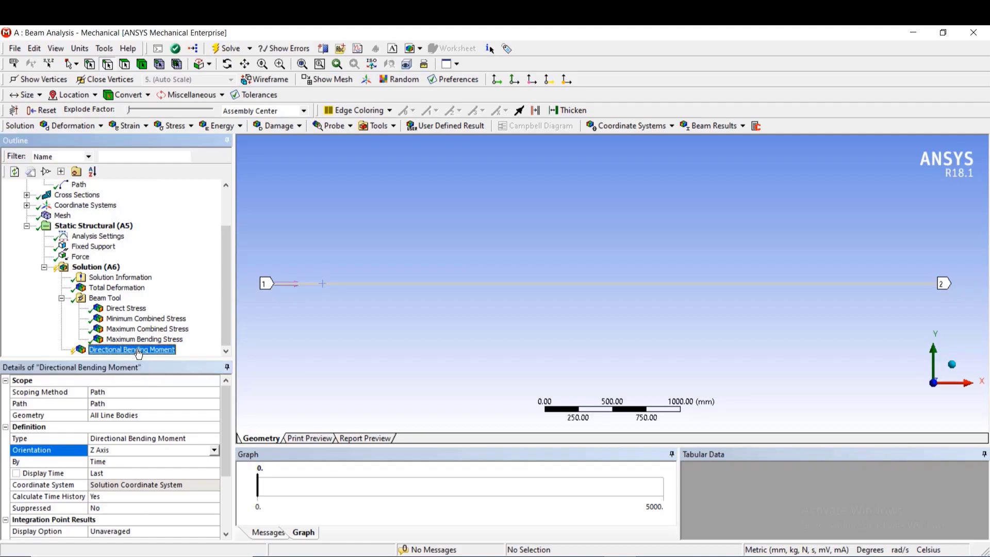
{"action": "right_click", "coordinate": [138, 352]}
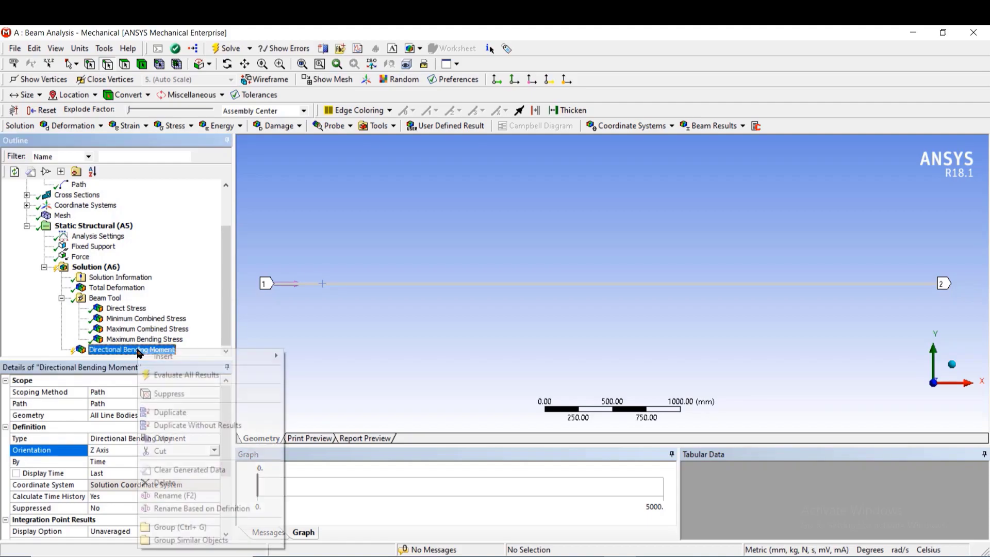
{"action": "left_click", "coordinate": [162, 375]}
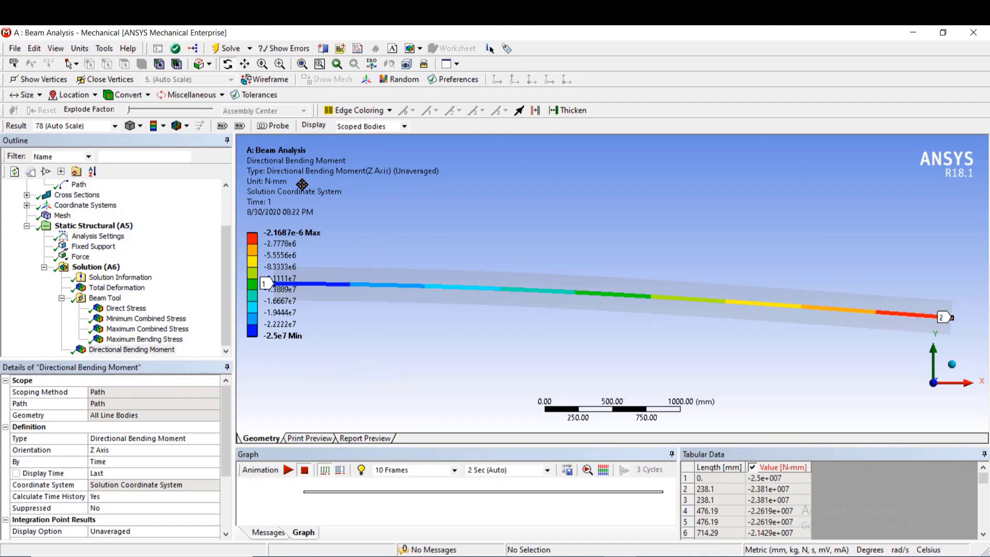
{"action": "left_click", "coordinate": [80, 49]}
{"action": "left_click", "coordinate": [82, 63]}
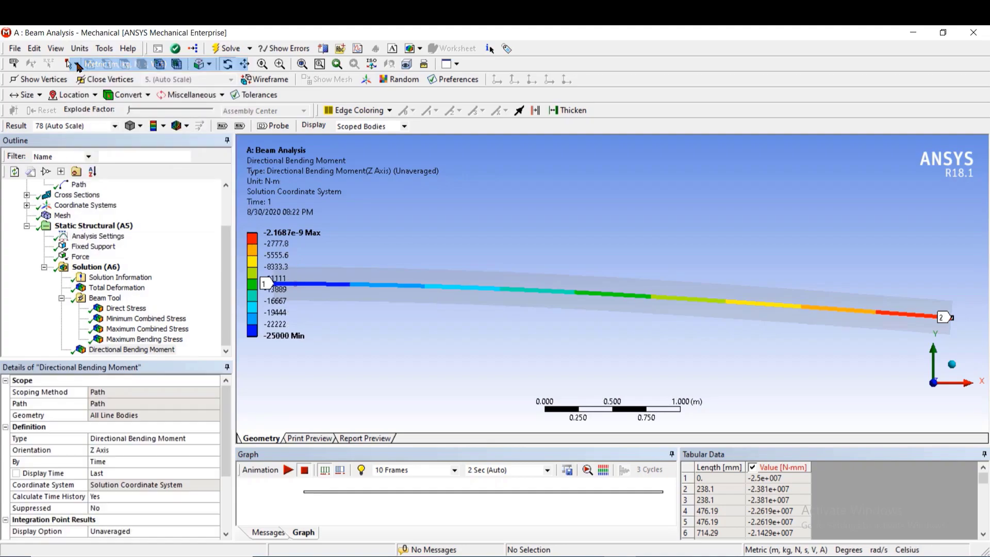